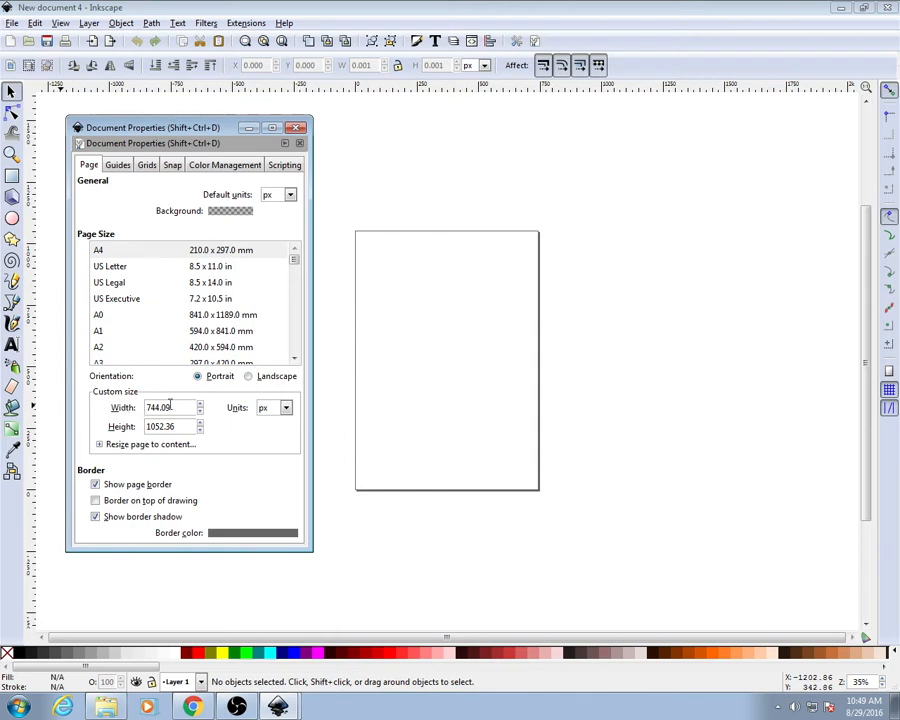
Set the custom page size to 1280 px wide and 720 px high
double_click(189, 408)
key("Tab")
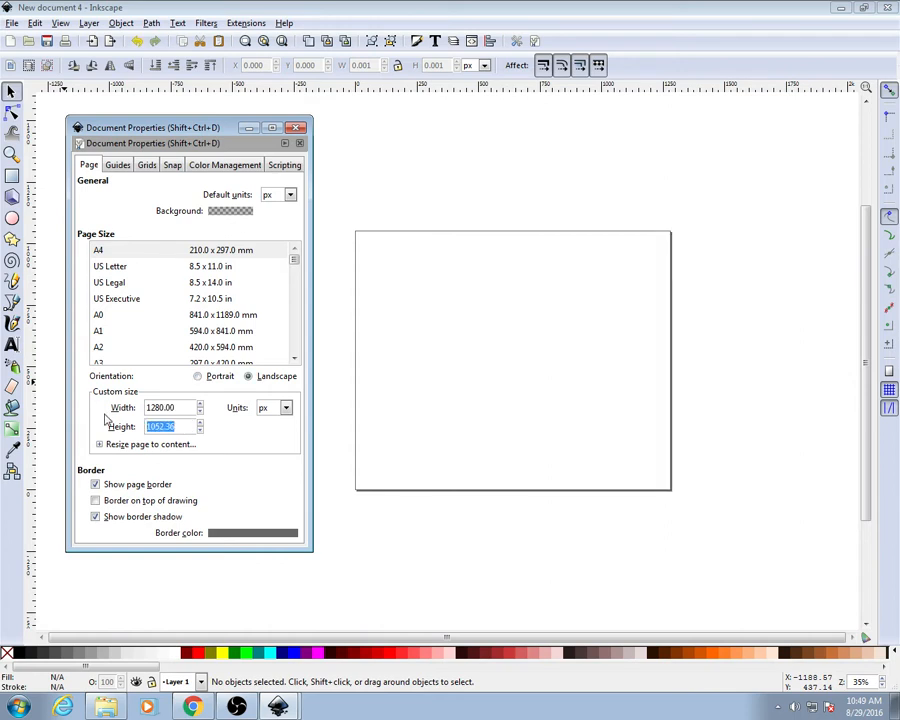
type("7")
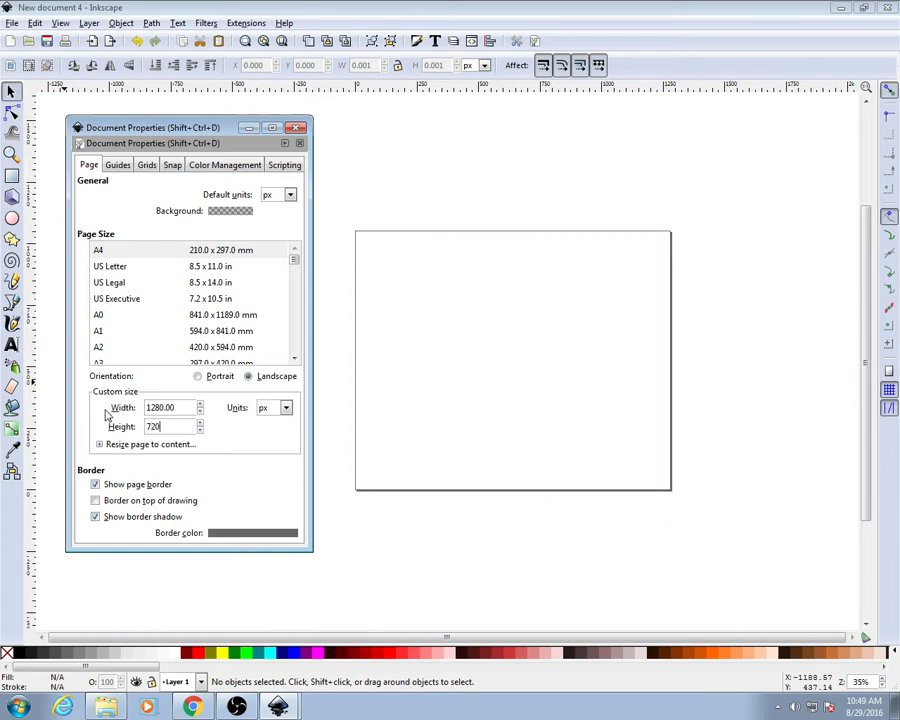
type("20")
key("Return")
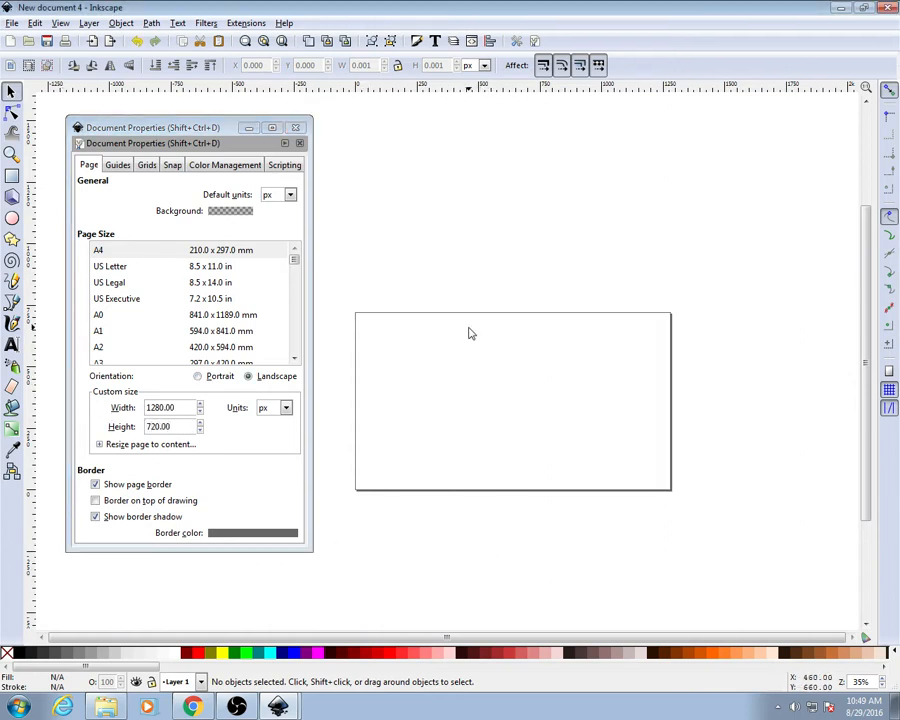
key("ctrl+v")
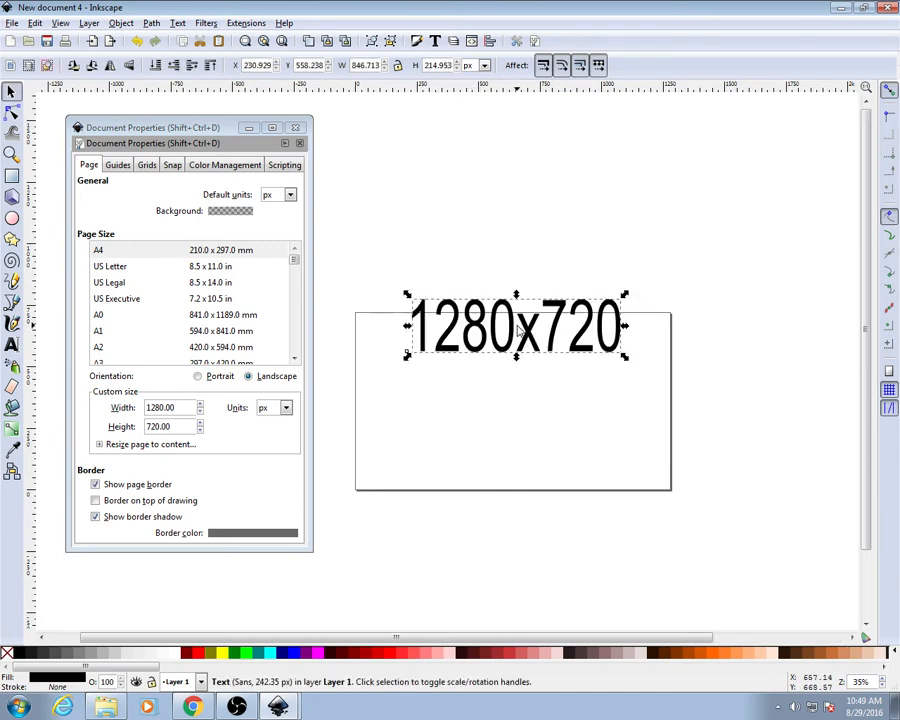
left_click_drag(523, 335, 515, 366)
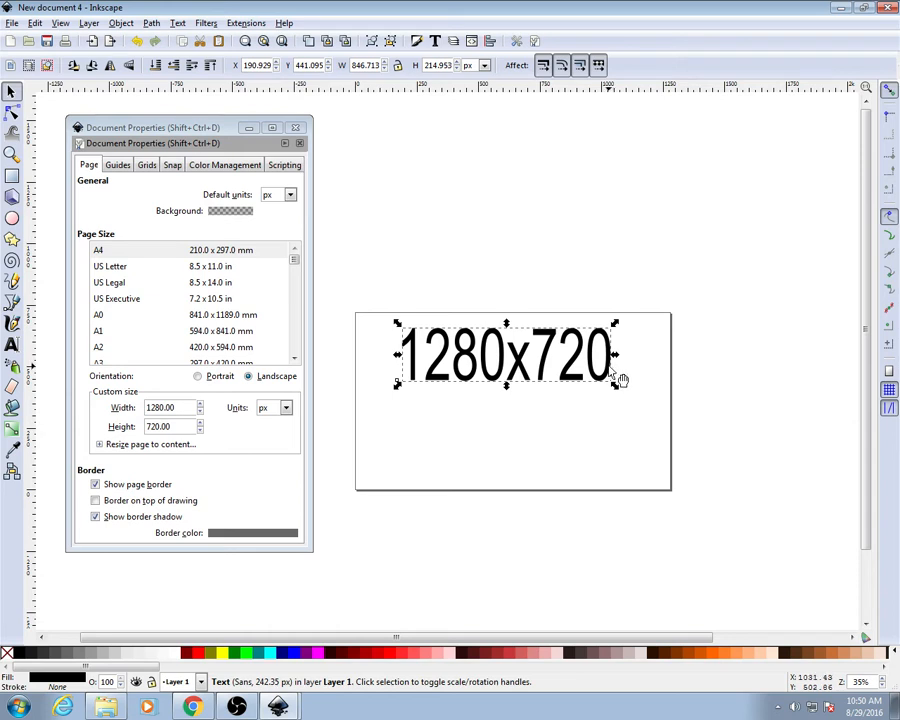
key("Delete")
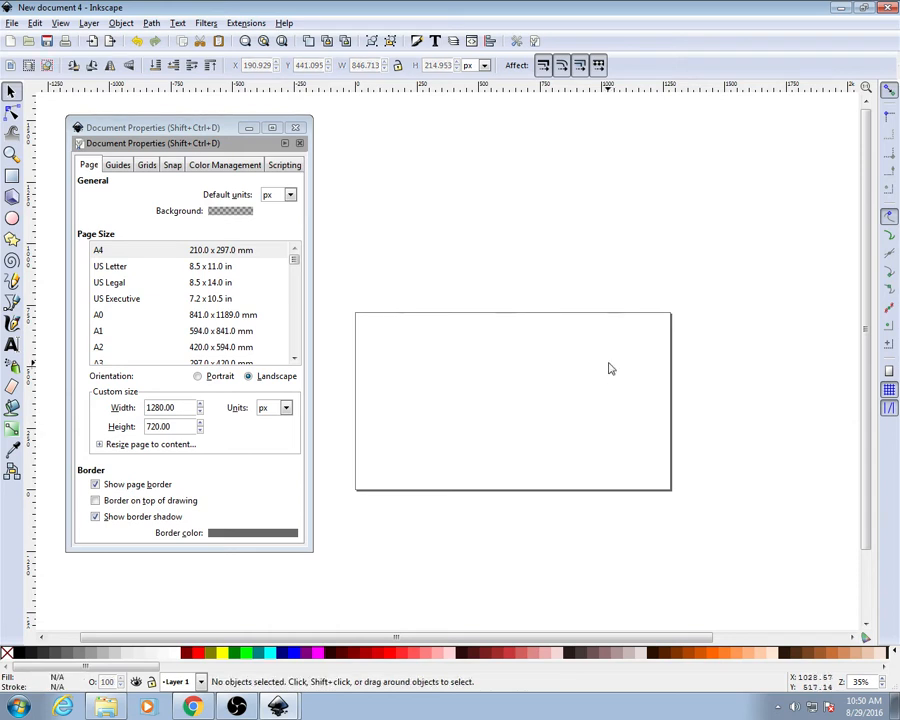
Close the document properties and draw a black rectangle about 1471 by 857 px that covers the whole page
left_click(296, 128)
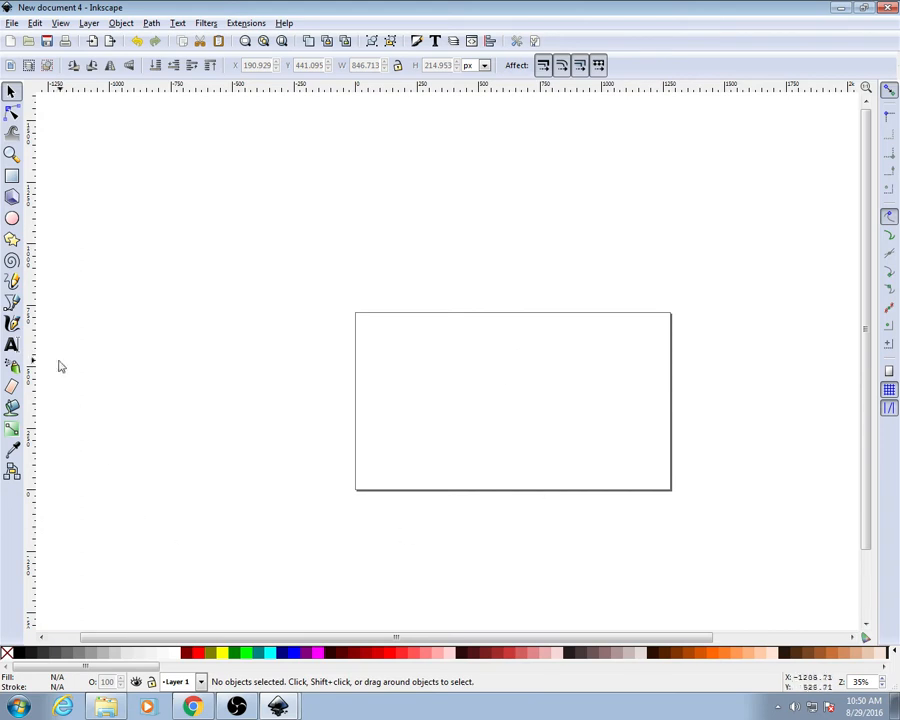
left_click(12, 177)
left_click_drag(341, 303, 702, 512)
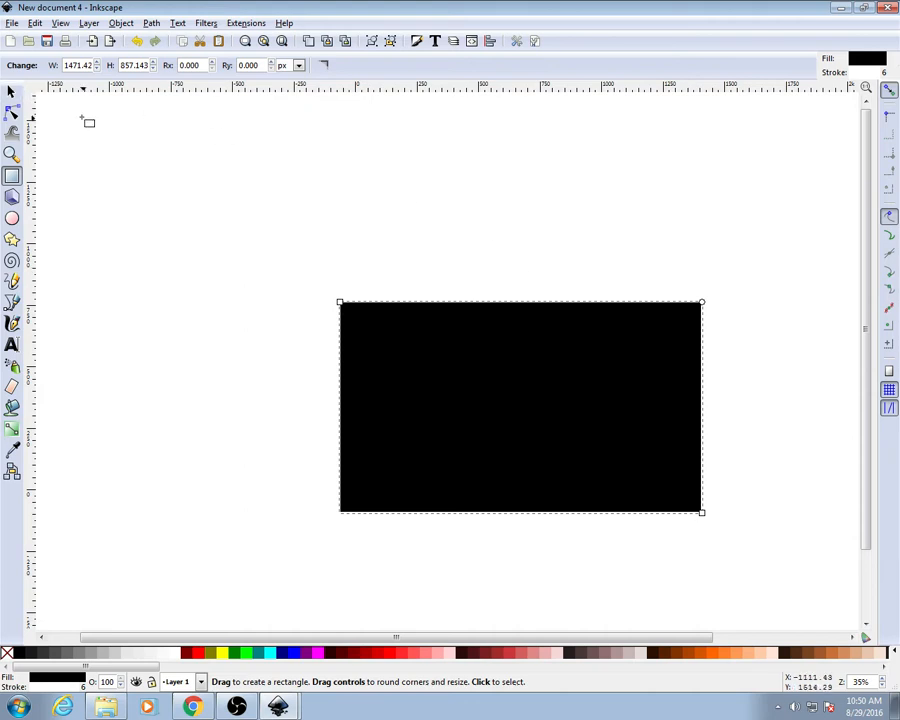
Make the page border display on top of the drawing in the document properties
left_click(13, 23)
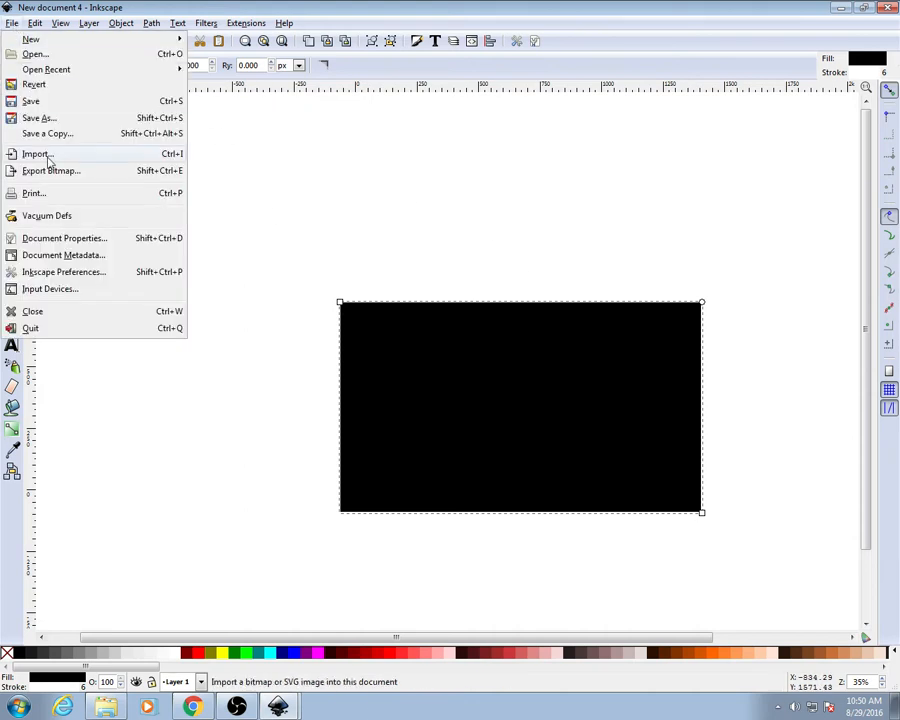
left_click(70, 238)
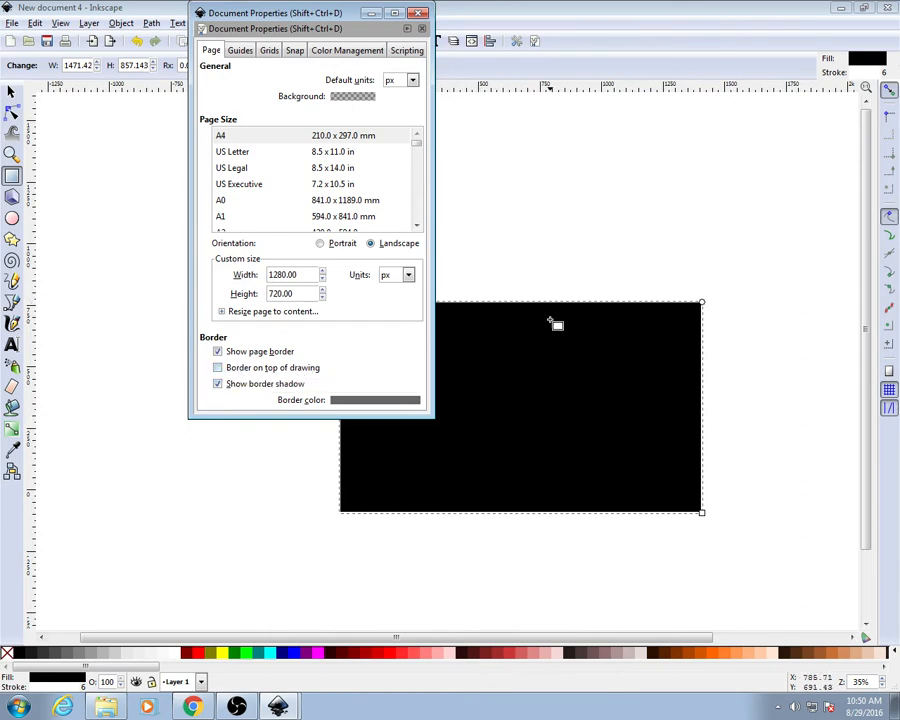
left_click(218, 368)
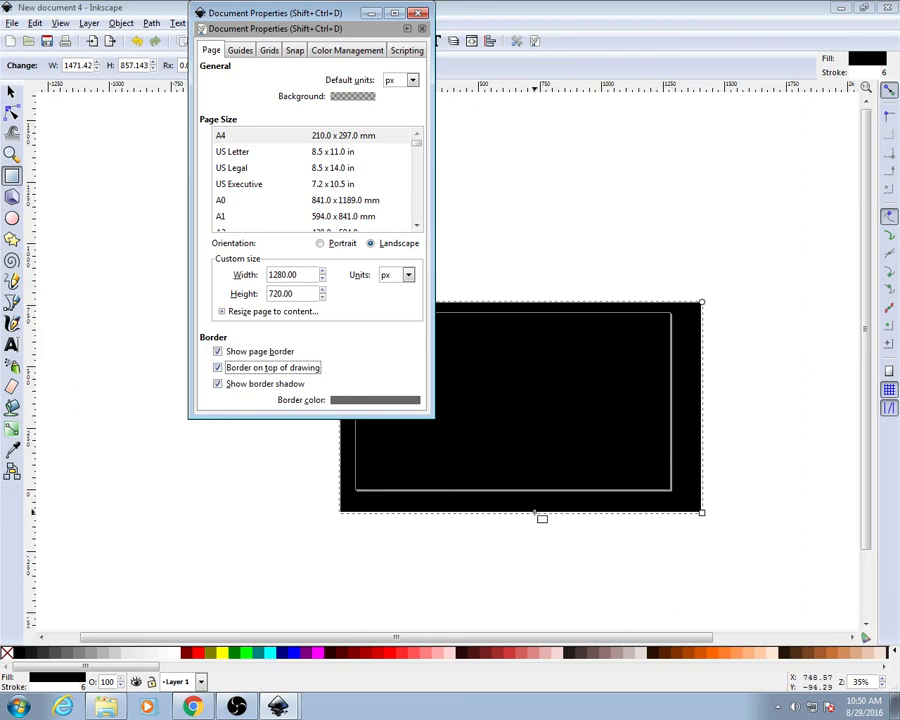
left_click(419, 13)
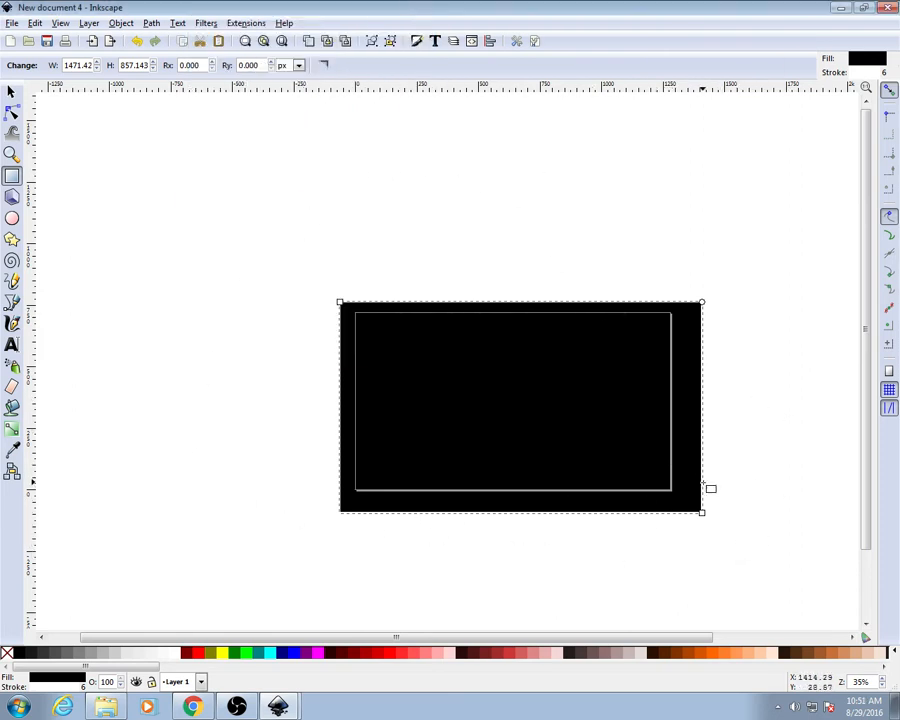
Stretch the black rectangle well past the page's right edge, to about 1863 by 829 px
left_click_drag(703, 512, 798, 502)
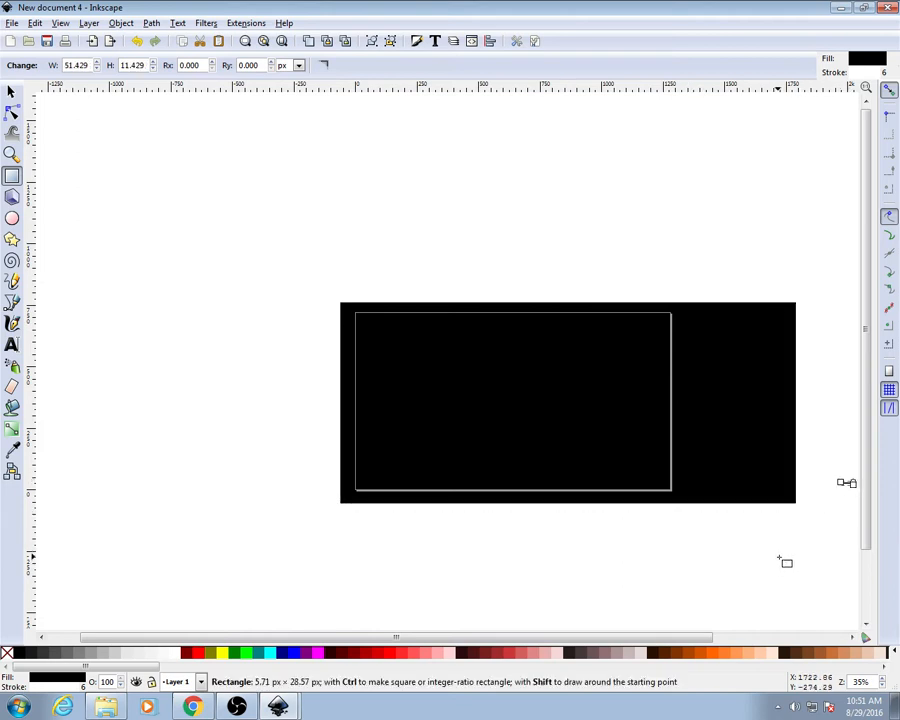
left_click_drag(779, 557, 778, 553)
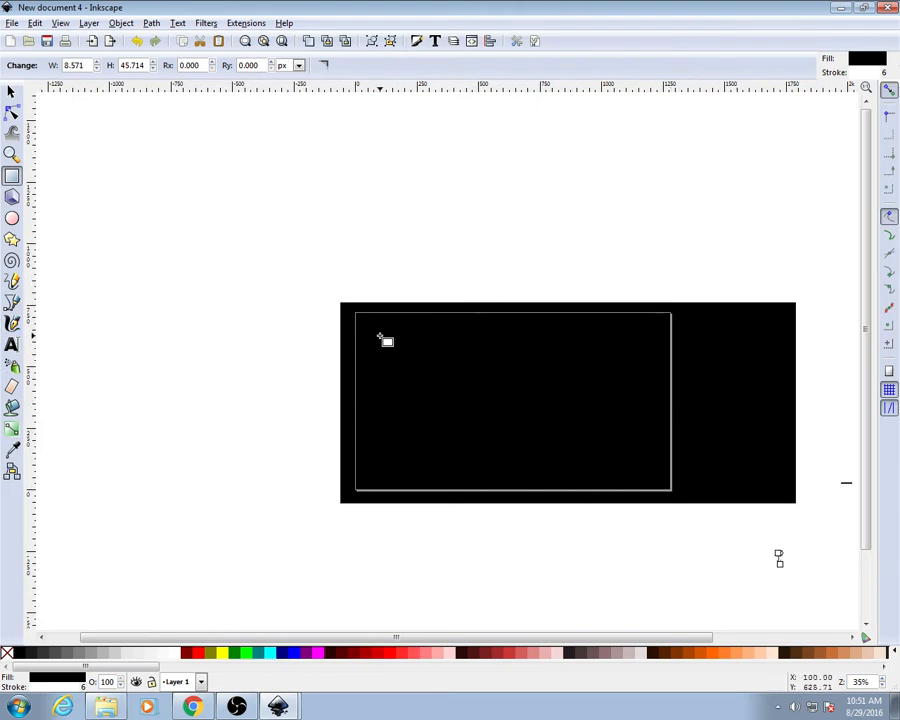
Create a text object reading "Photography" in the empty canvas area above and left of the page
left_click(12, 344)
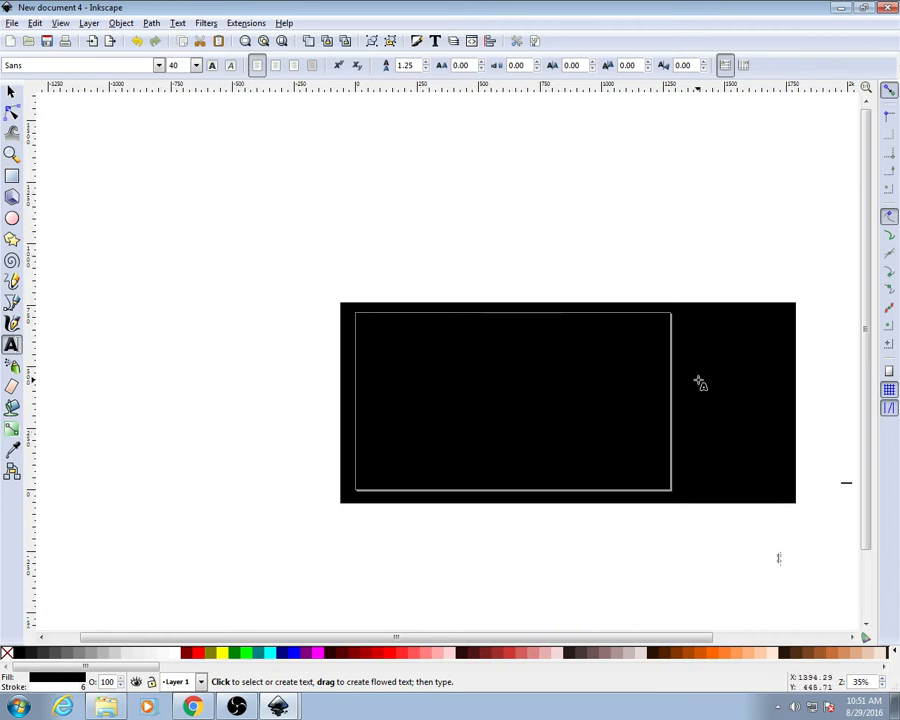
left_click(141, 172)
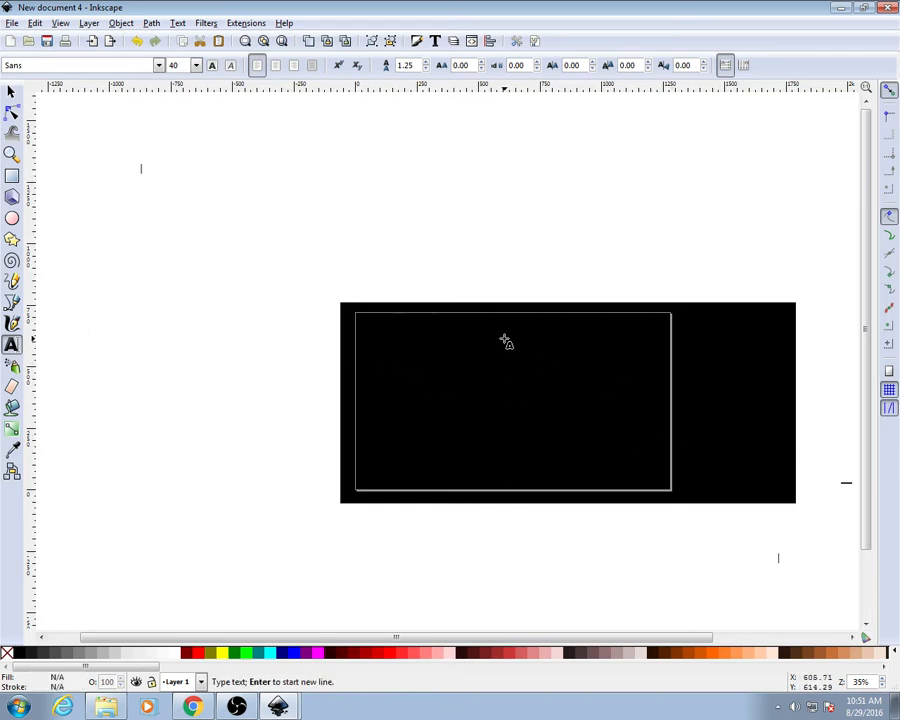
type("H")
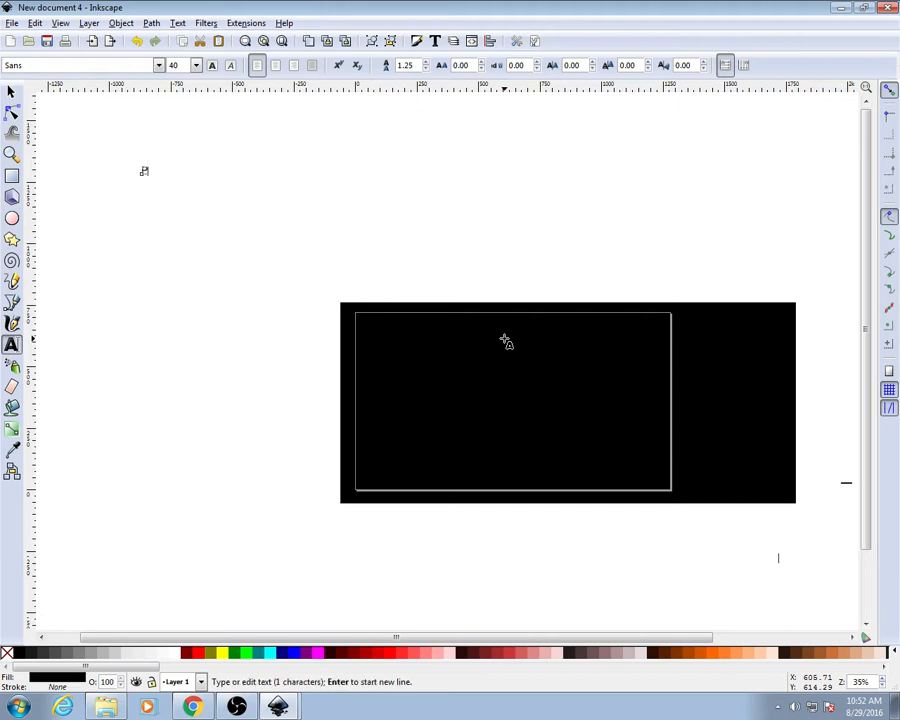
type("hotography")
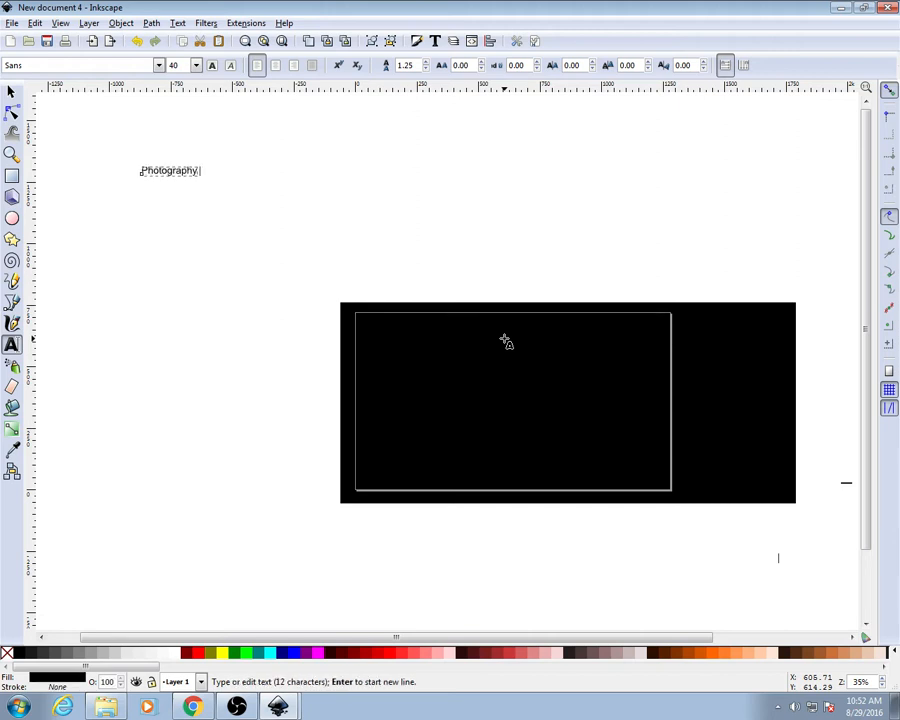
Replace the text's wording with "PHOTOGRAPHY" in all capitals
key("BackSpace")
key("BackSpace")
key("BackSpace")
key("BackSpace")
key("BackSpace")
key("BackSpace")
key("BackSpace")
key("BackSpace")
key("BackSpace")
key("BackSpace")
key("BackSpace")
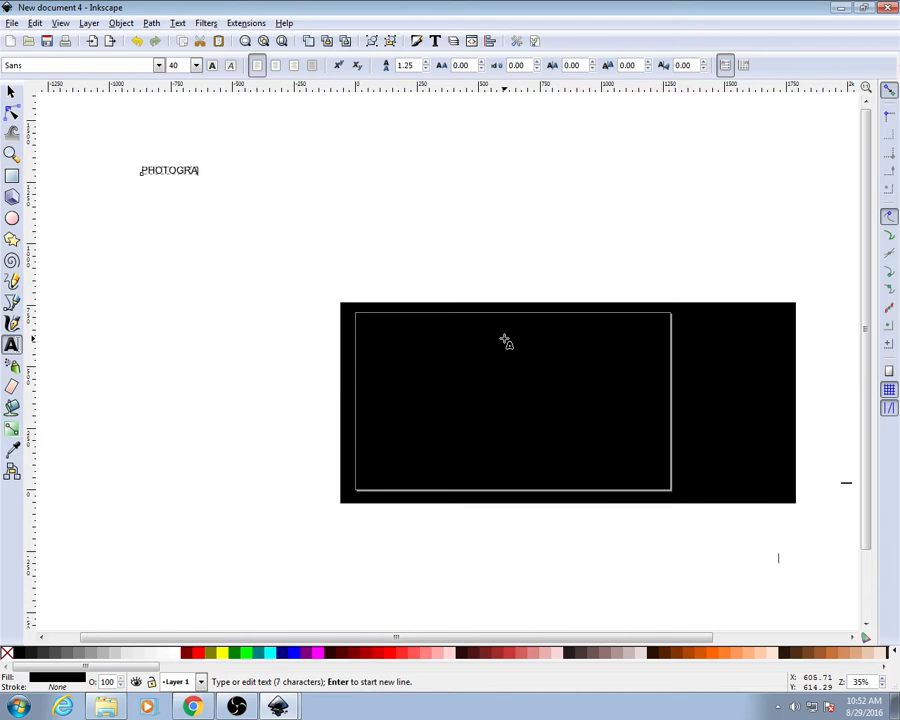
type("HY")
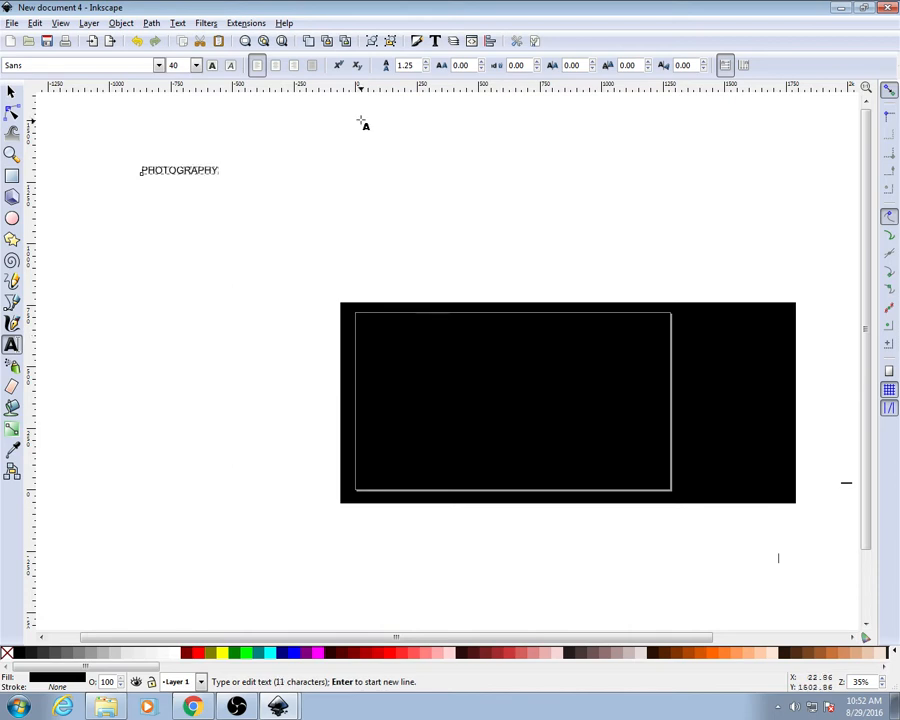
key("Escape")
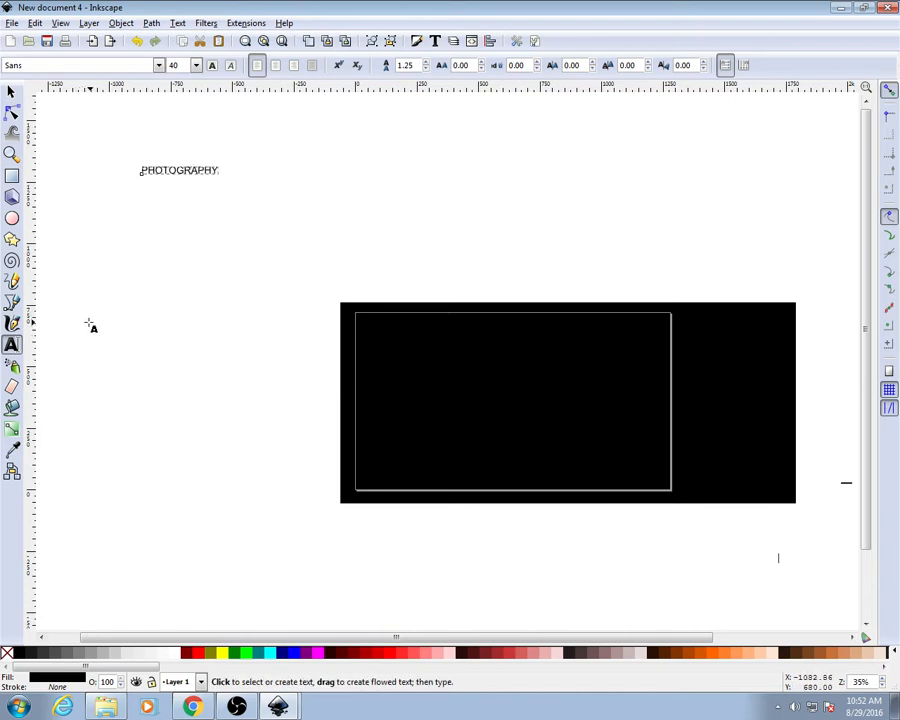
Change the font of the whole PHOTOGRAPHY text to Showcard Gothic
left_click(171, 169)
double_click(171, 169)
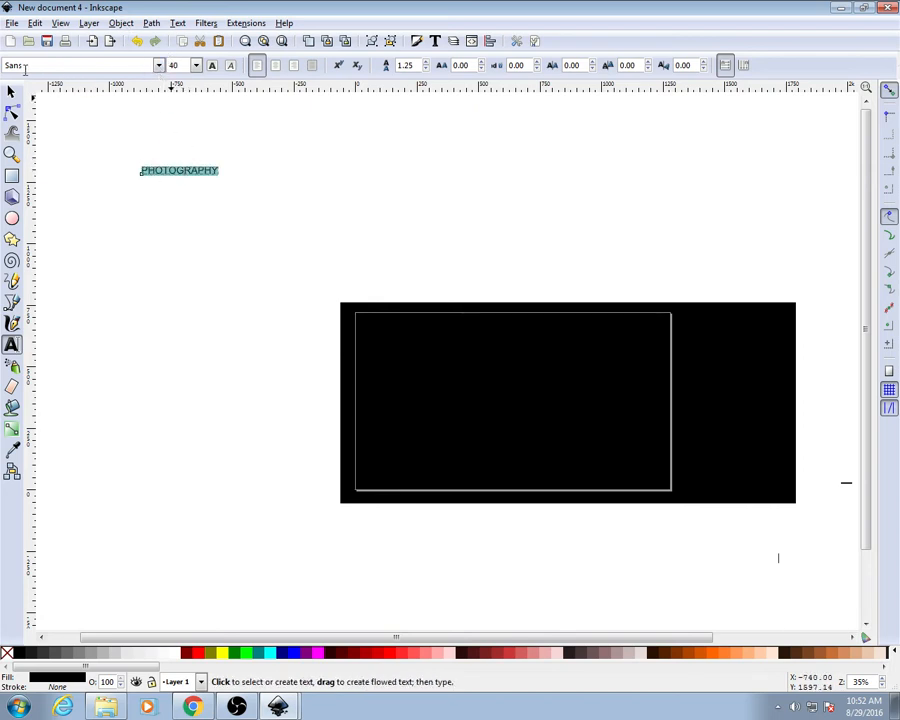
left_click(160, 66)
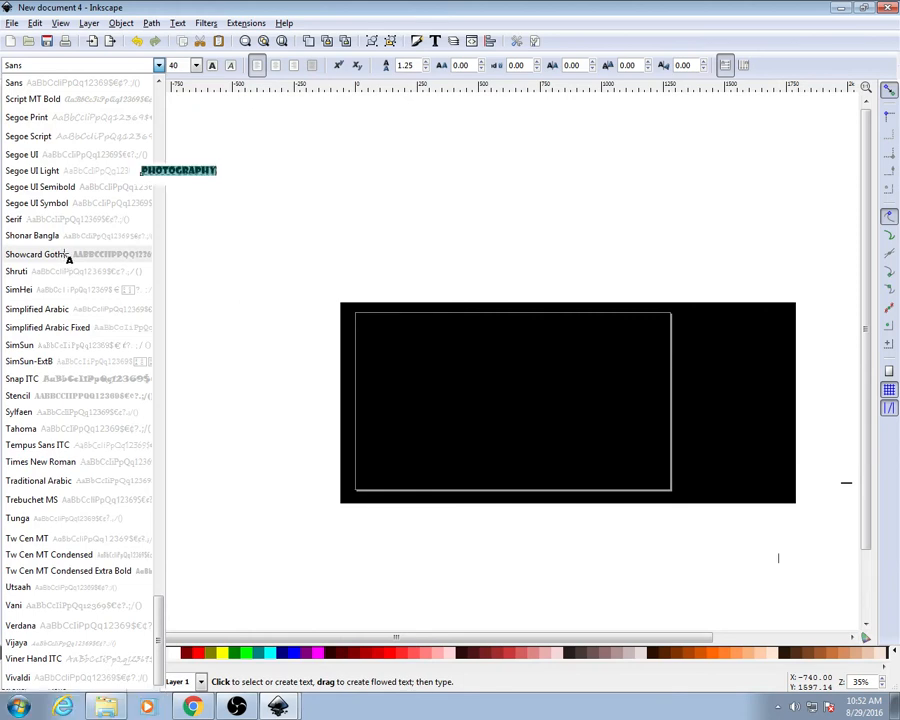
left_click(66, 256)
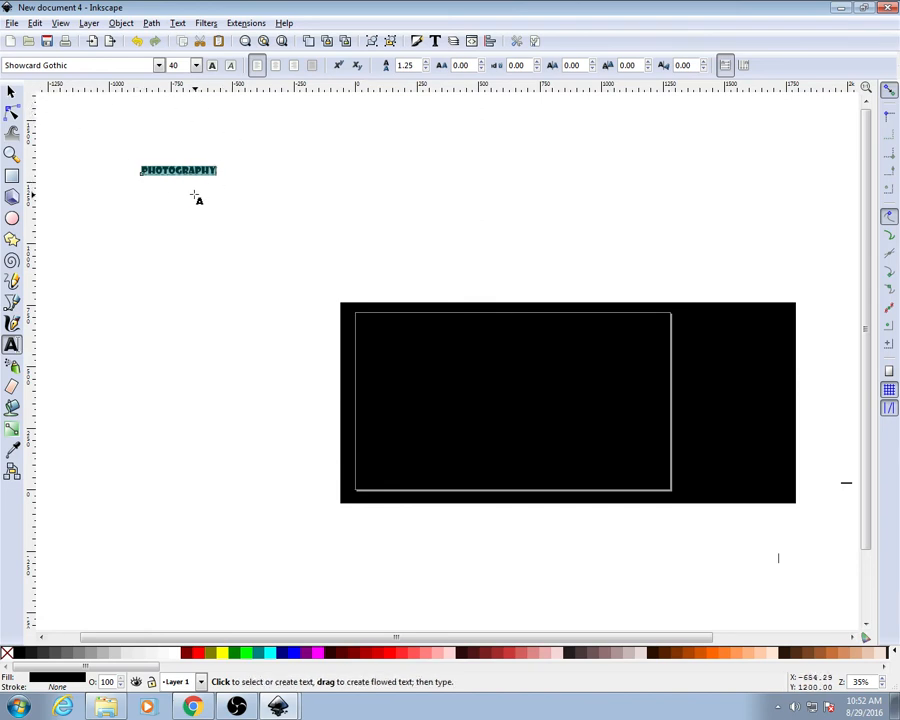
left_click(197, 66)
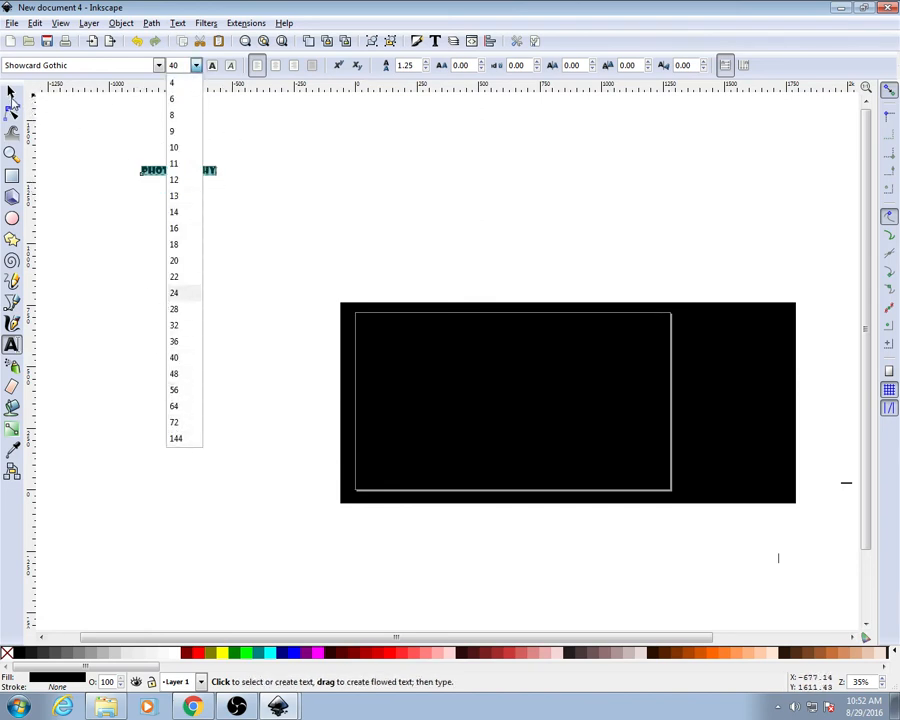
key("Escape")
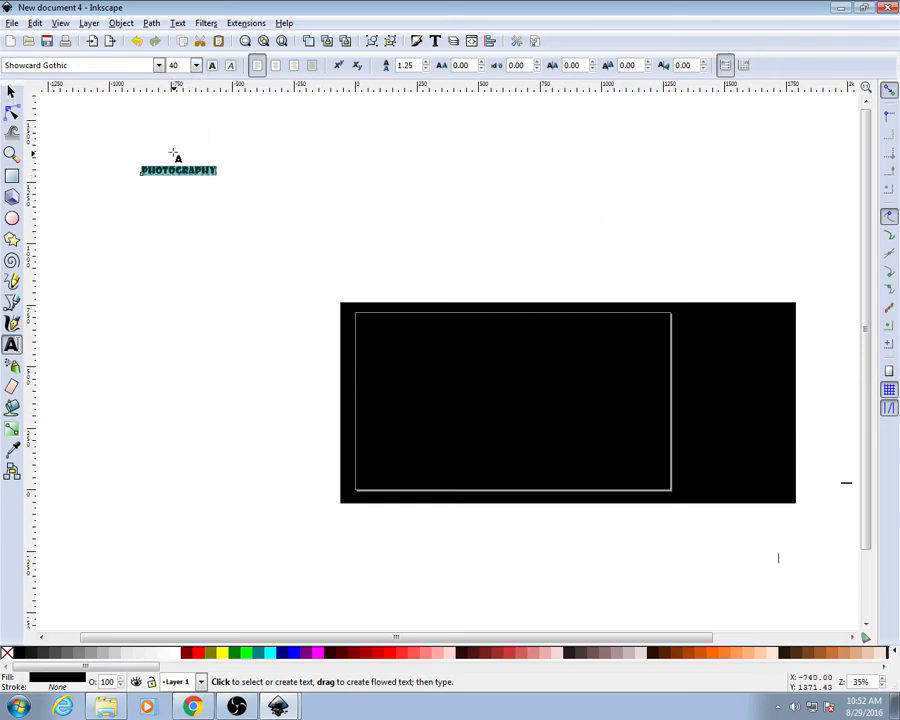
Scale the PHOTOGRAPHY text up to about 1345 by 264 px
left_click(11, 93)
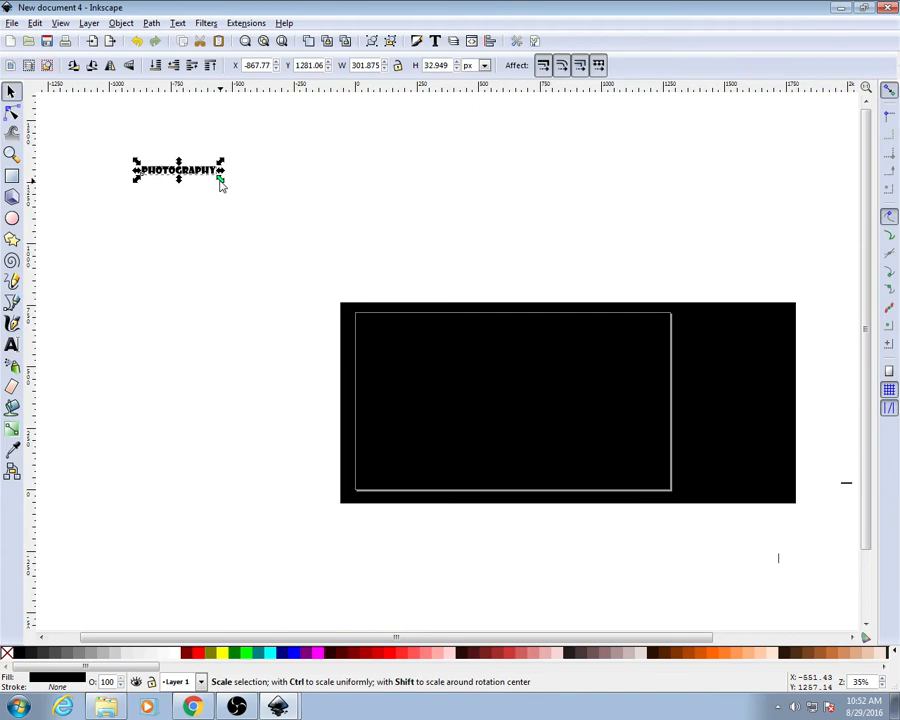
left_click_drag(221, 185, 343, 346)
left_click_drag(305, 443, 477, 243)
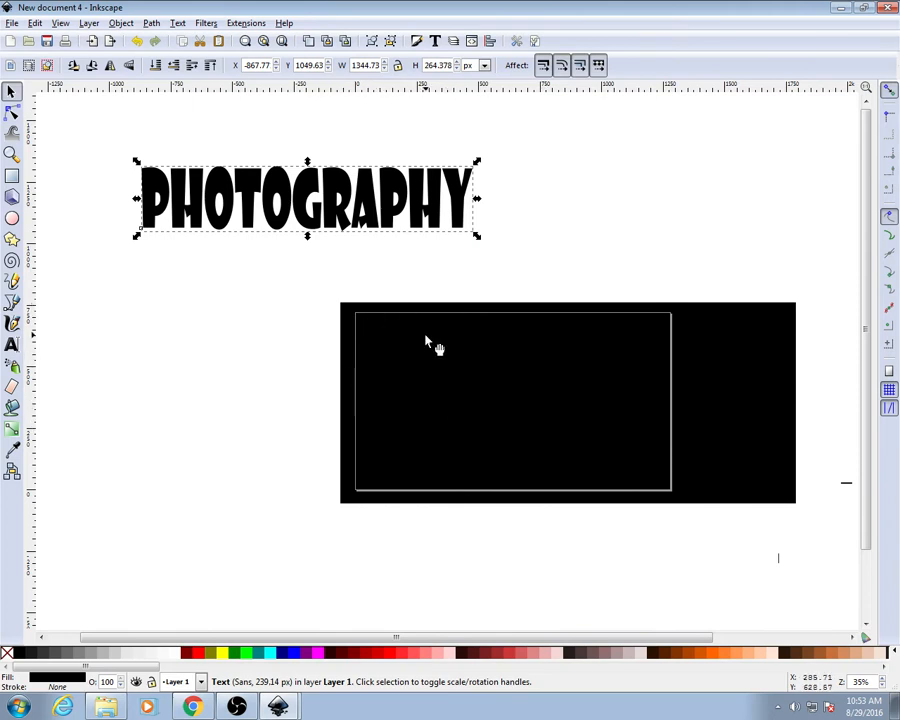
Reposition the PHOTOGRAPHY text above the black rectangle and shrink it to about 1159 by 184 px
left_click_drag(282, 190, 495, 355)
key("ctrl+z")
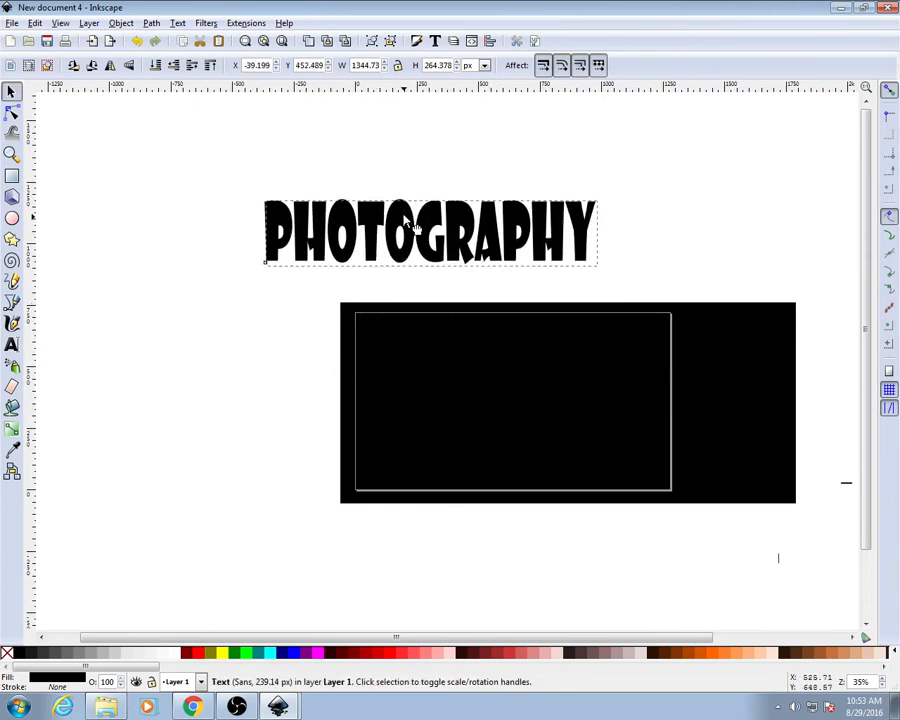
left_click_drag(596, 263, 552, 250)
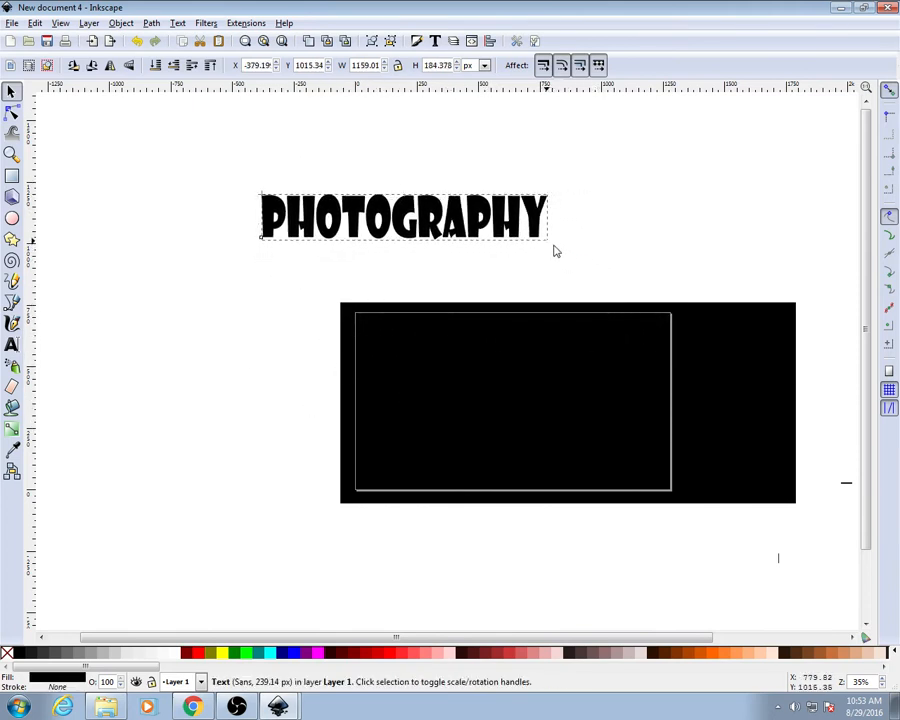
Move the PHOTOGRAPHY text inside the page along its upper edge and fill it with white
left_click(471, 206)
left_click_drag(471, 206, 574, 334)
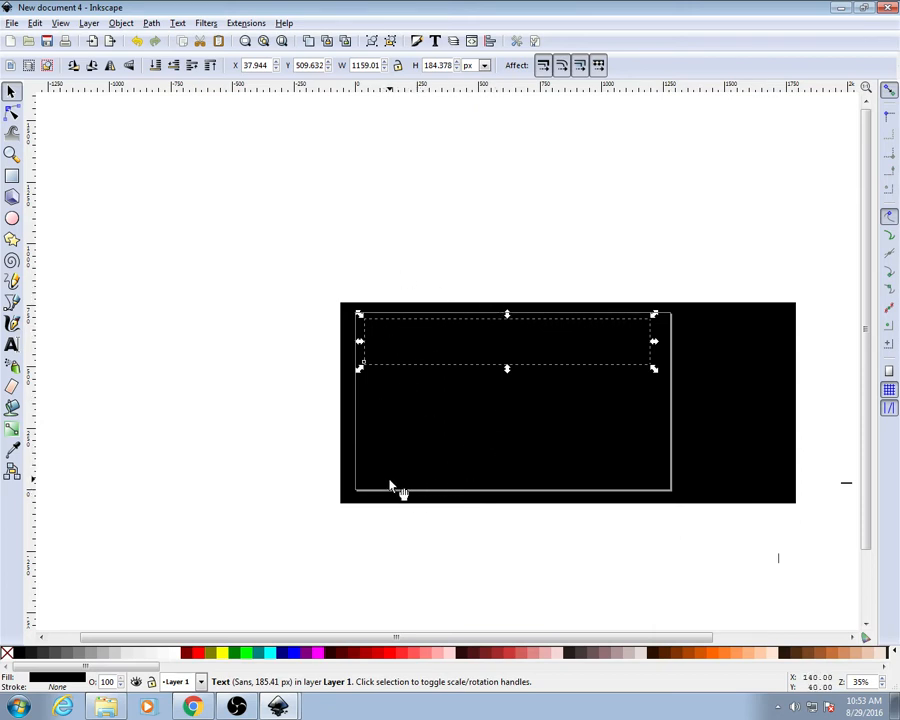
left_click(175, 655)
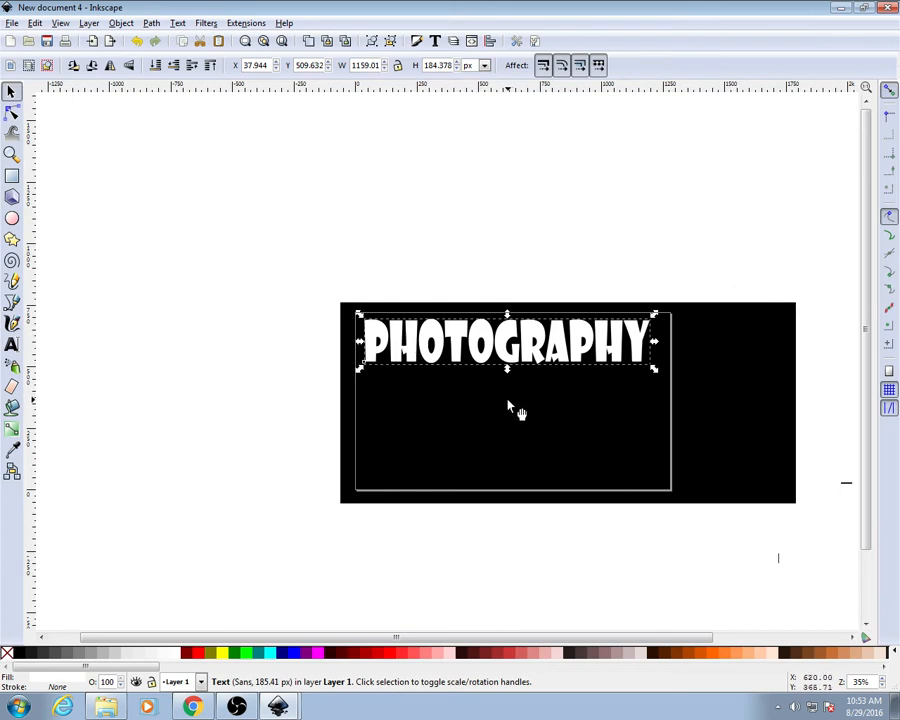
Try a dark gray fill on the background rectangle, and change it to dark red
left_click(528, 466)
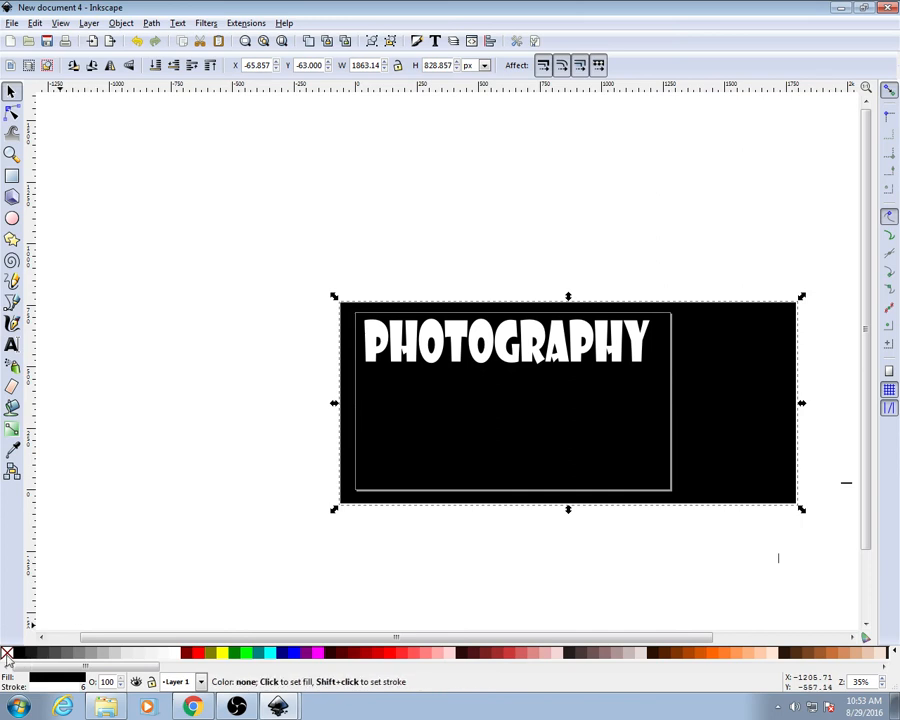
left_click(35, 654)
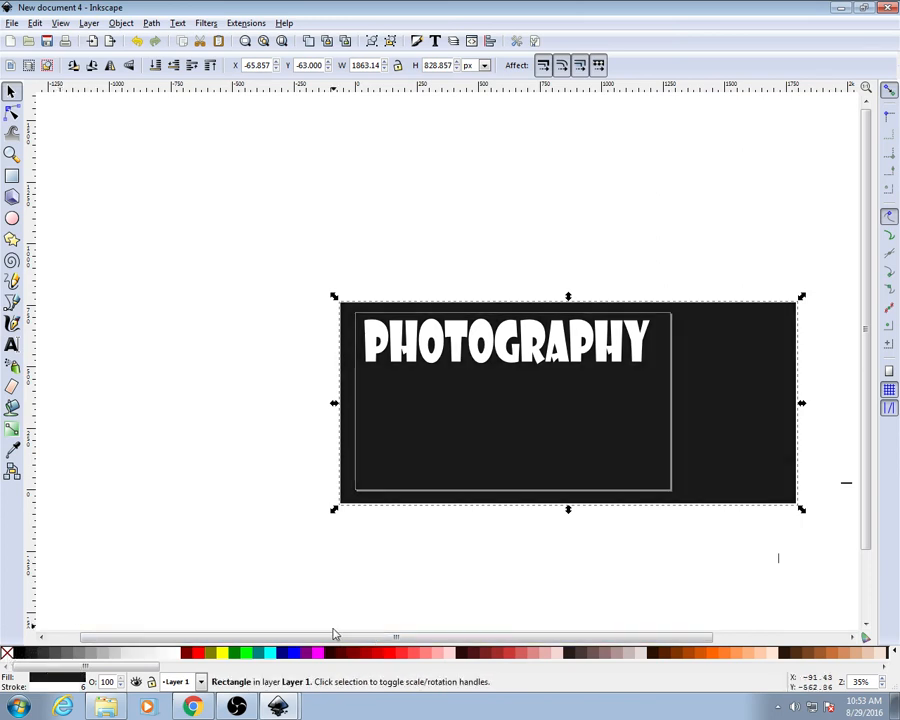
left_click(340, 658)
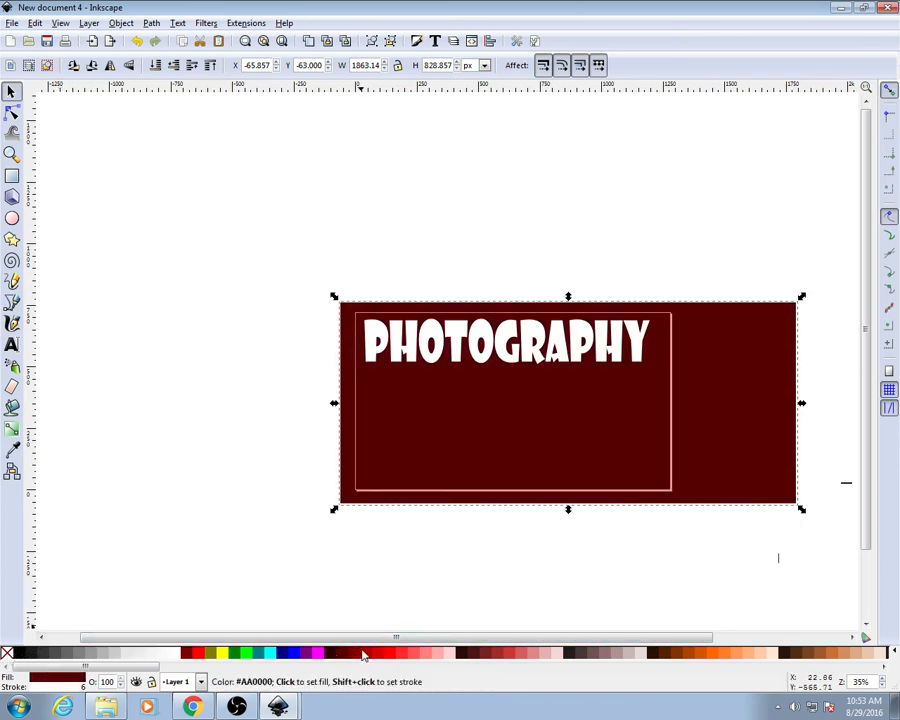
Fill the background rectangle with brown
left_click(677, 655)
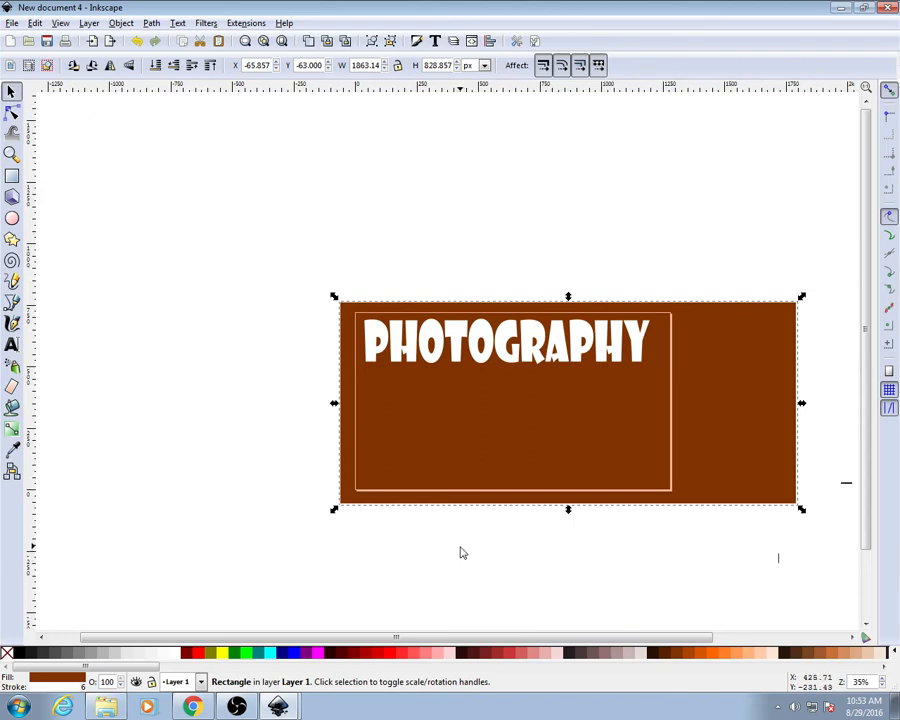
Open the fill and stroke settings for the PHOTOGRAPHY text
left_click(401, 340)
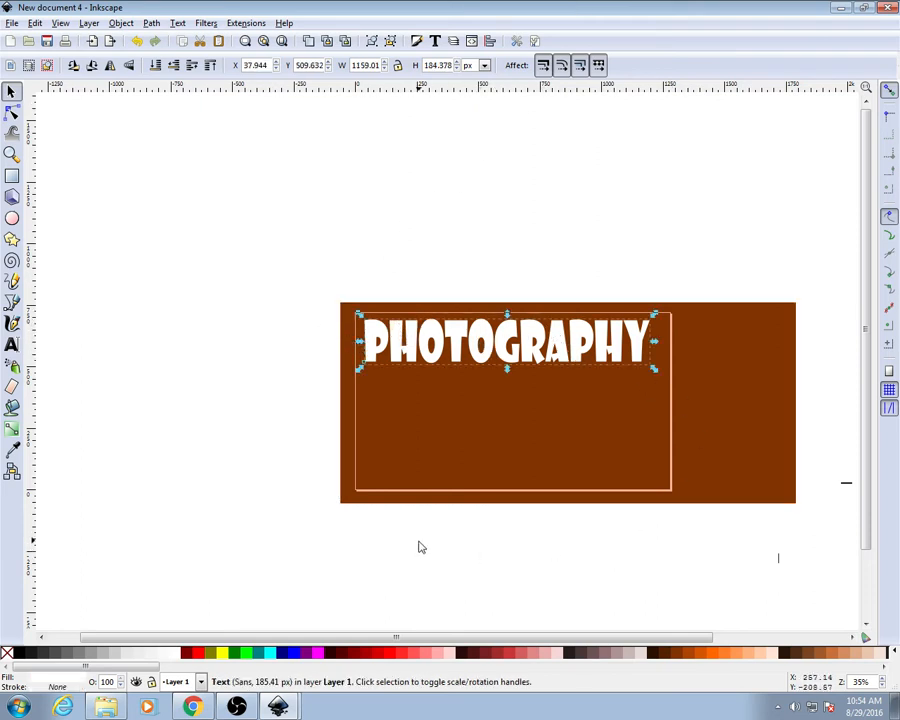
left_click(57, 684)
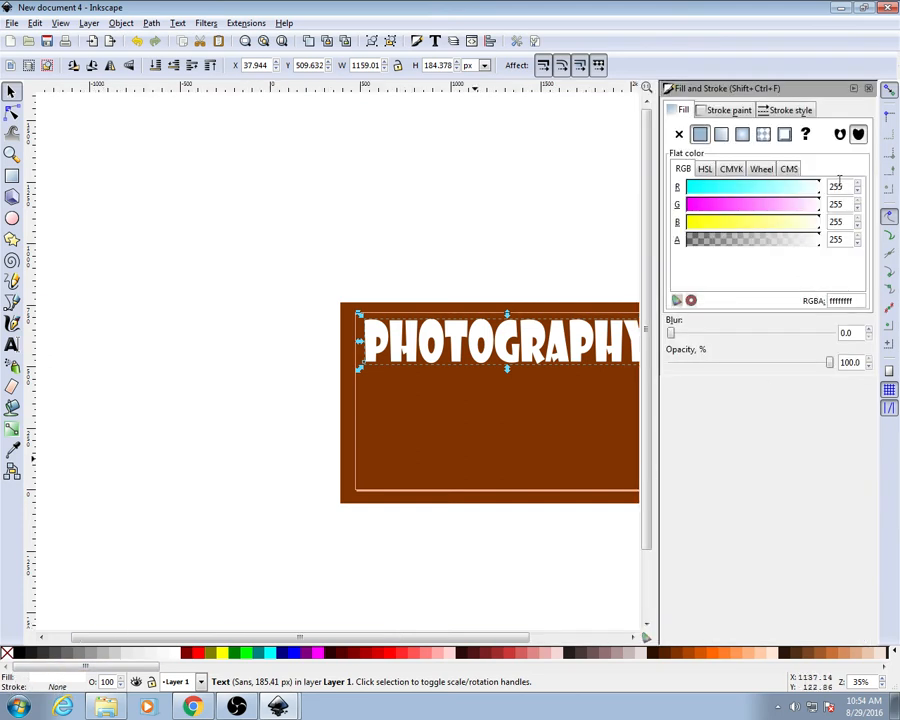
left_click_drag(254, 638, 346, 640)
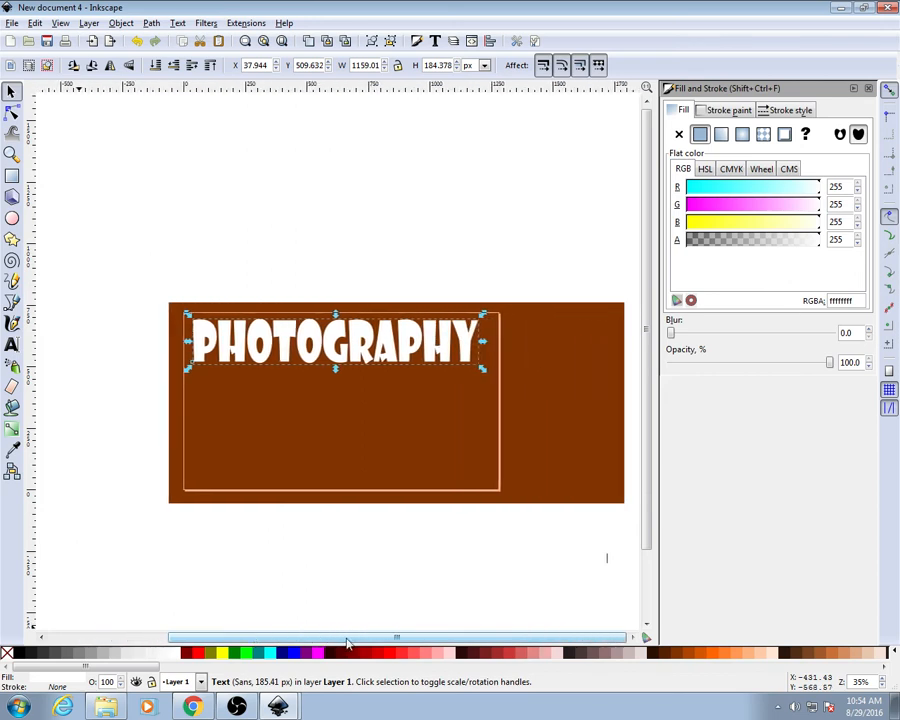
left_click(721, 111)
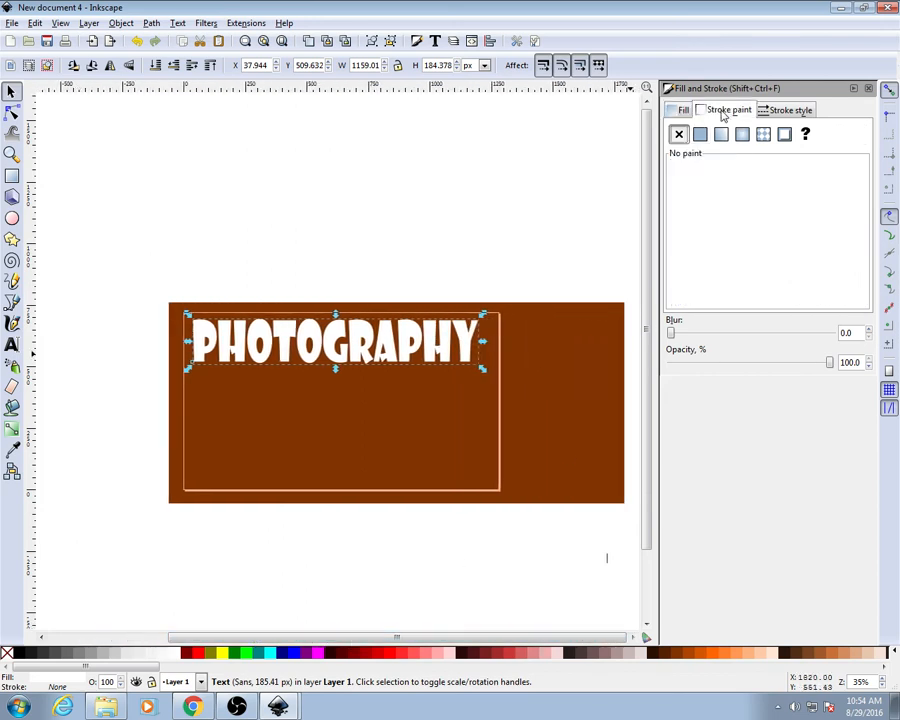
left_click(683, 110)
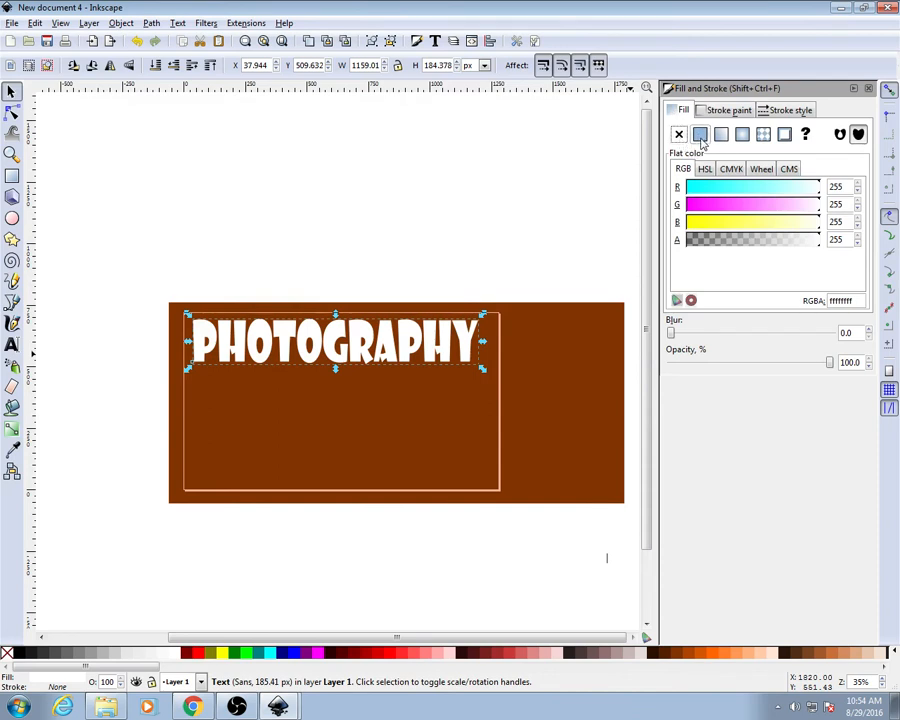
Try removing the PHOTOGRAPHY text's fill, and restore it as flat white
left_click(679, 135)
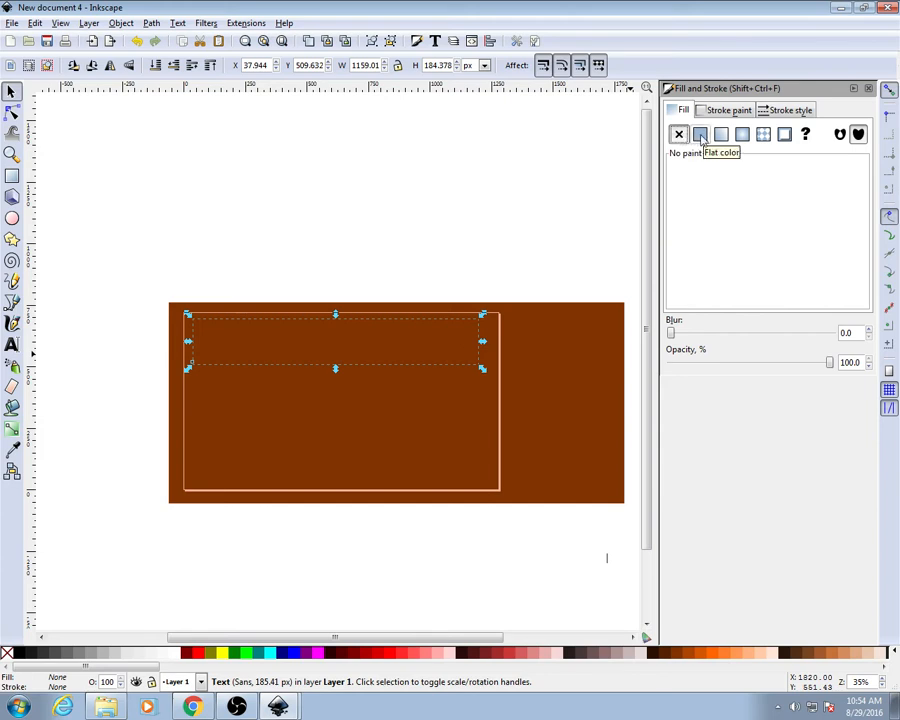
left_click(701, 136)
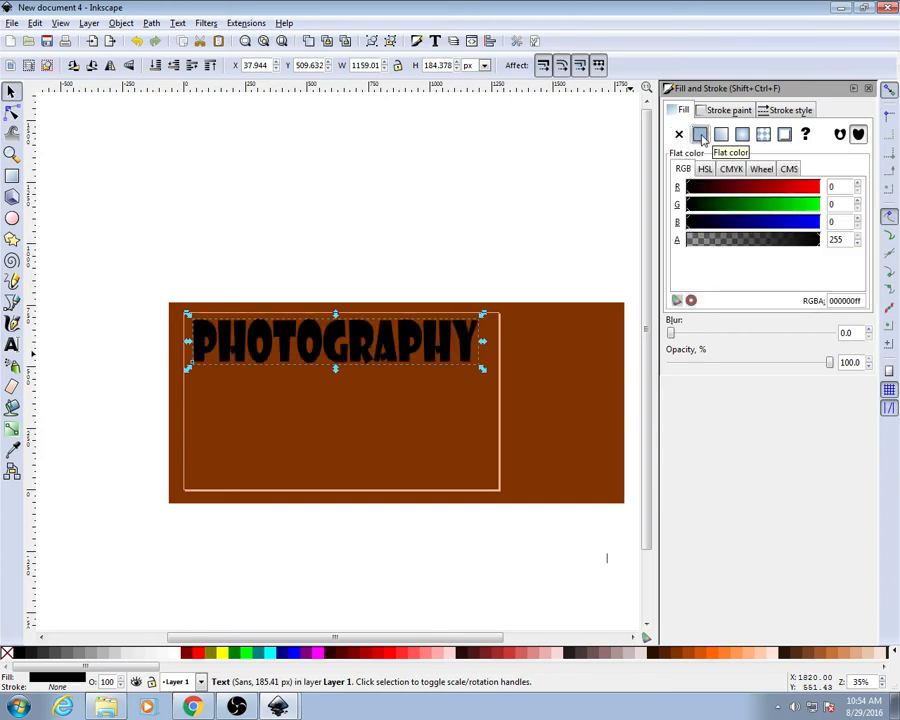
left_click(174, 653)
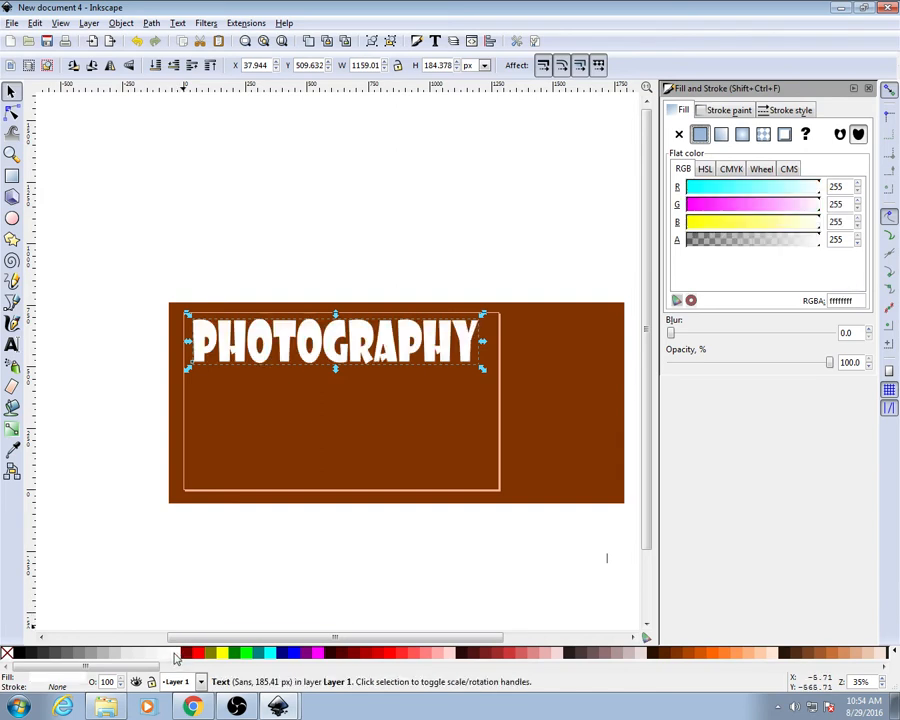
Add a flat black stroke to the PHOTOGRAPHY text, then try a dark red fill and return it to white
left_click(733, 112)
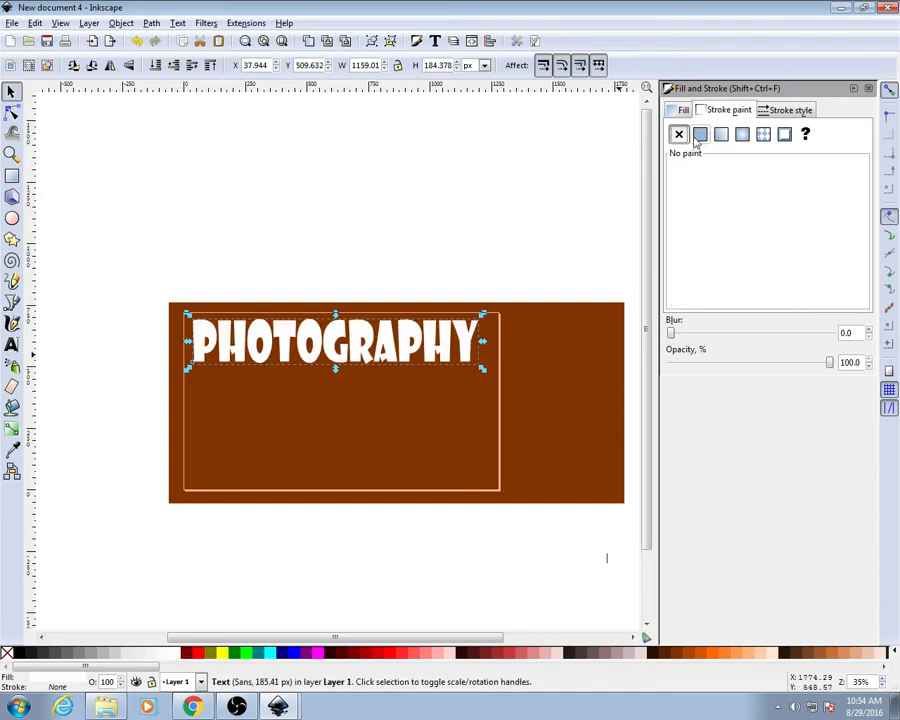
left_click(701, 135)
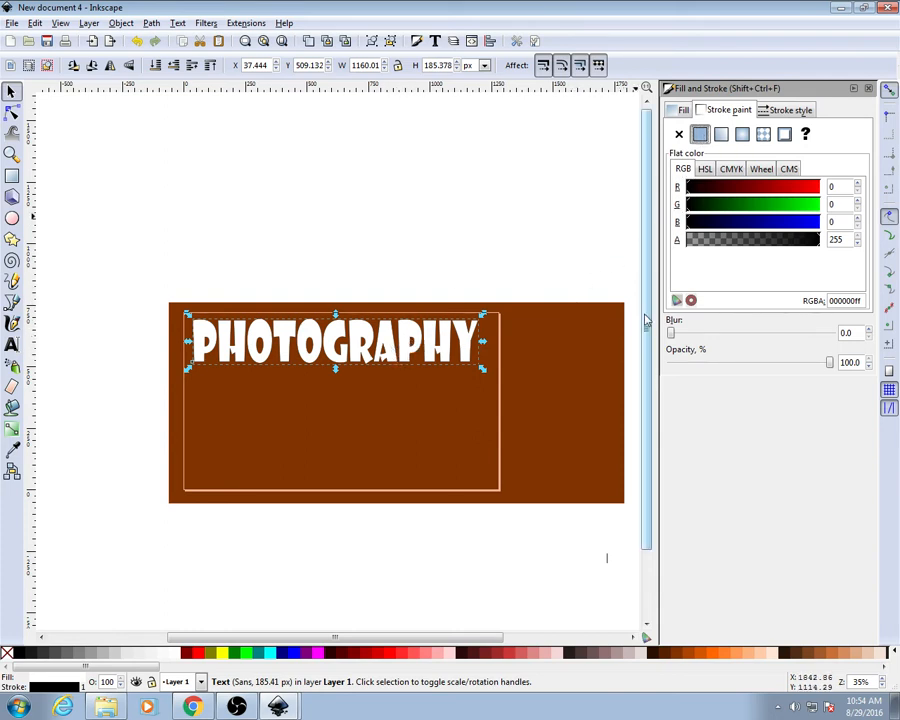
left_click(352, 655)
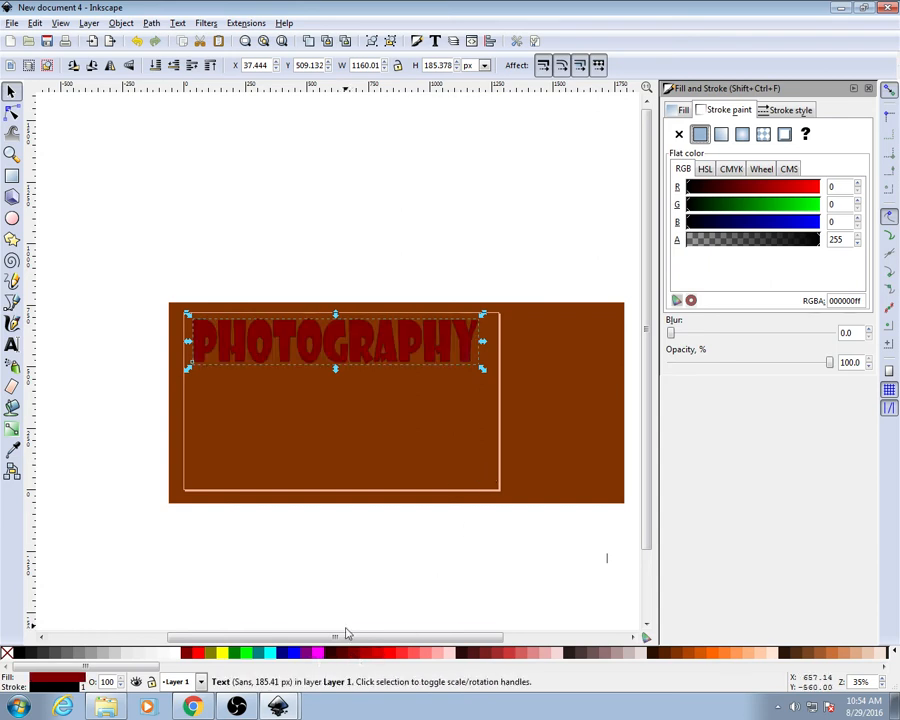
left_click(173, 656)
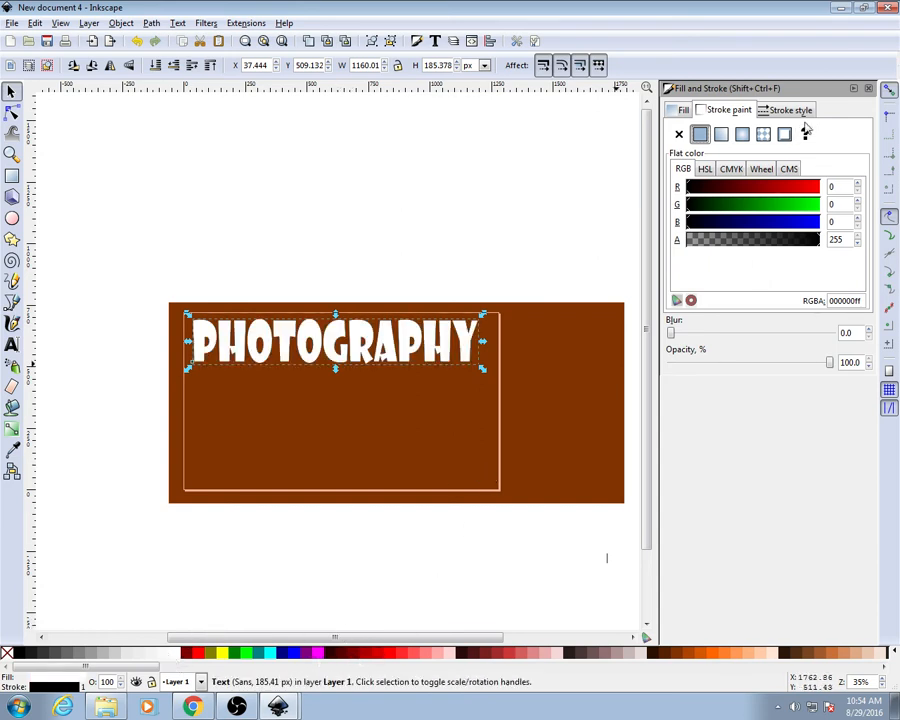
mouse_move(729, 184)
left_mouse_down()
mouse_move(836, 186)
mouse_move(683, 192)
mouse_move(793, 205)
mouse_move(685, 205)
left_mouse_up()
left_click(704, 169)
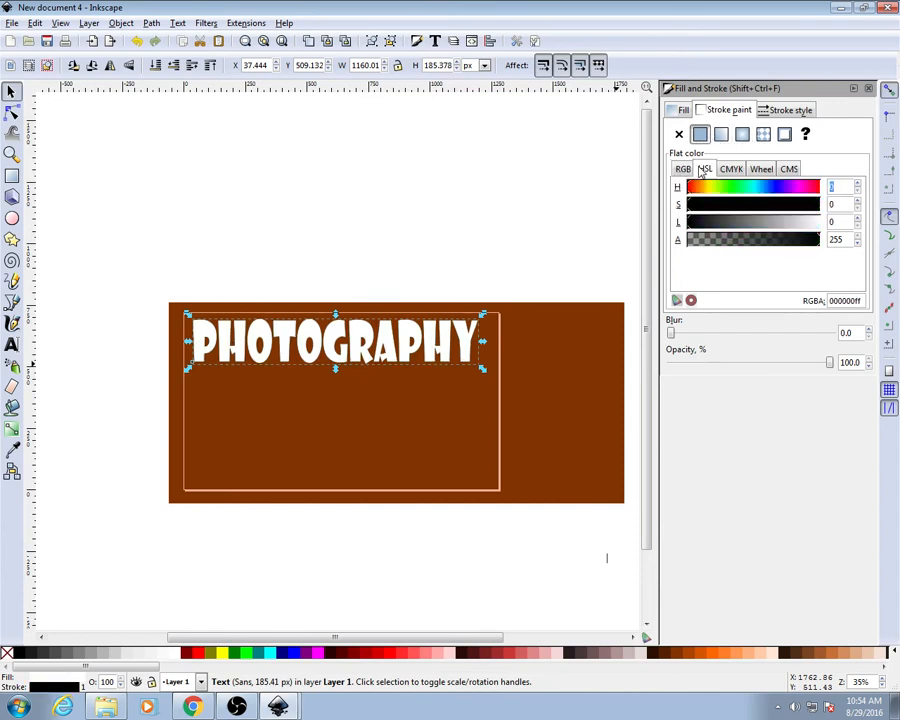
left_click(732, 169)
left_click(761, 169)
left_click(789, 169)
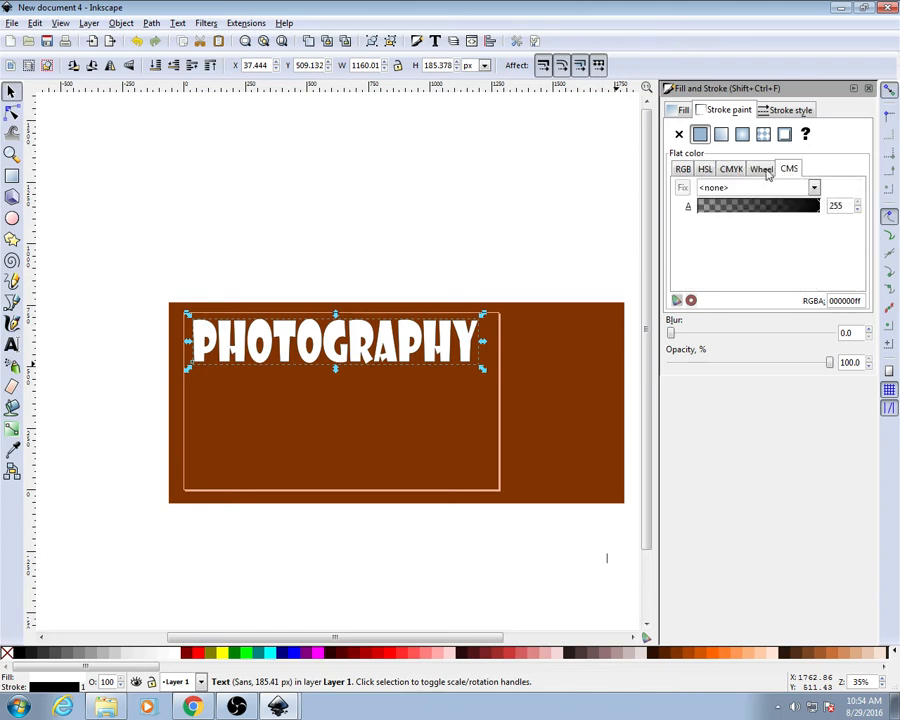
left_click(761, 169)
left_click(683, 169)
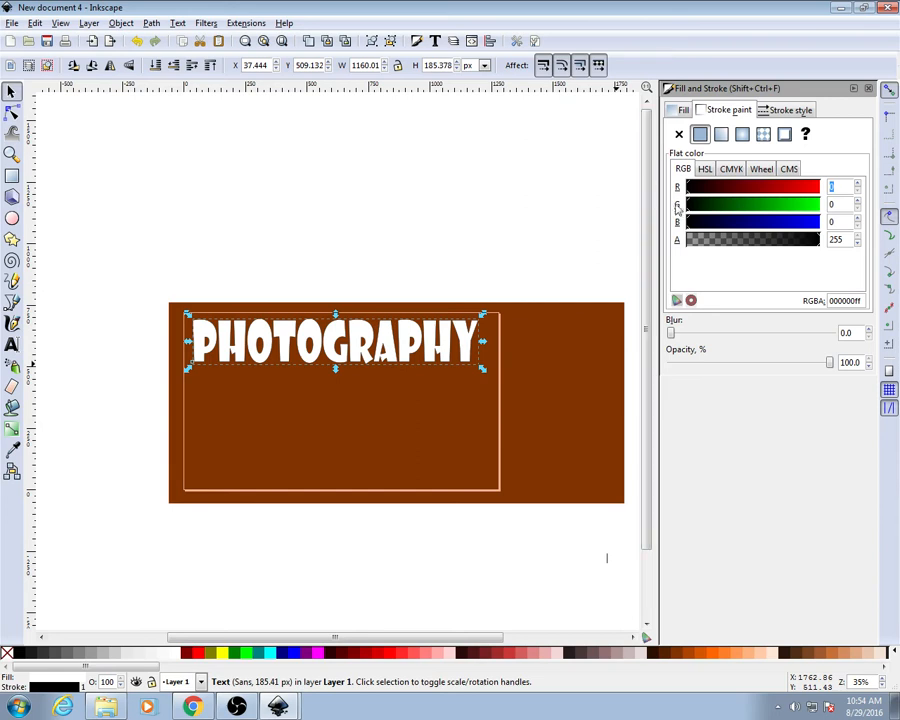
Set the stroke width of the PHOTOGRAPHY text to 14.3 px
left_click(788, 113)
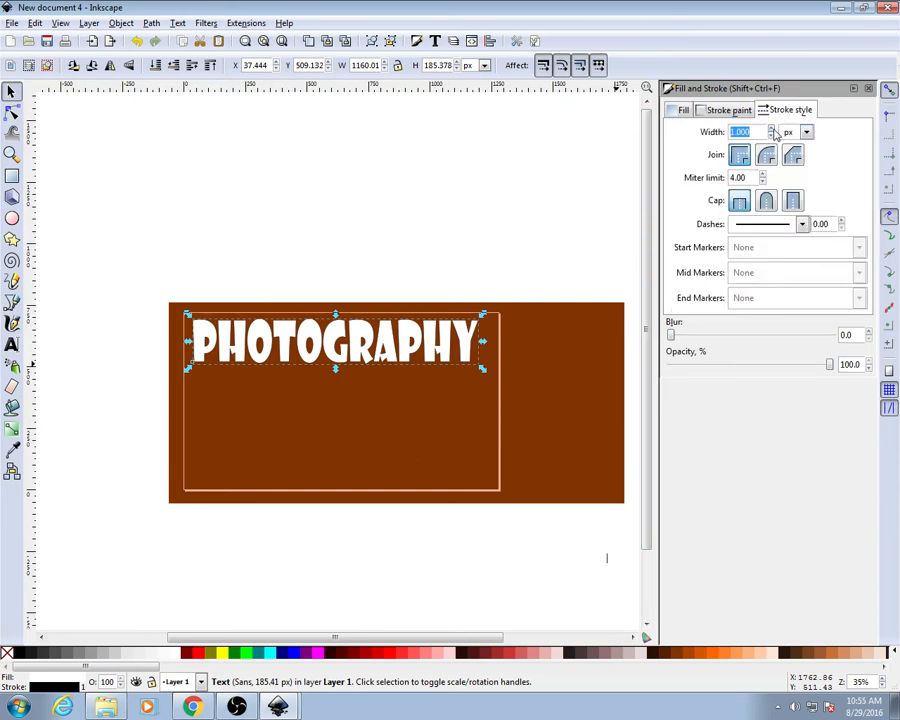
left_click(771, 128)
left_click(771, 128)
left_click(771, 129)
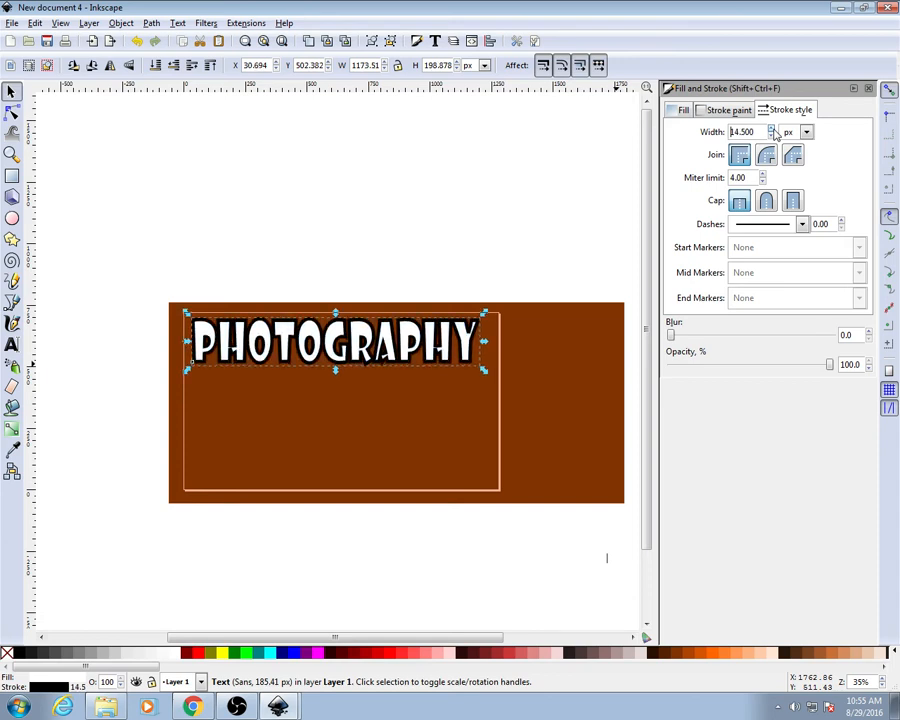
left_click(771, 136)
left_click(771, 136)
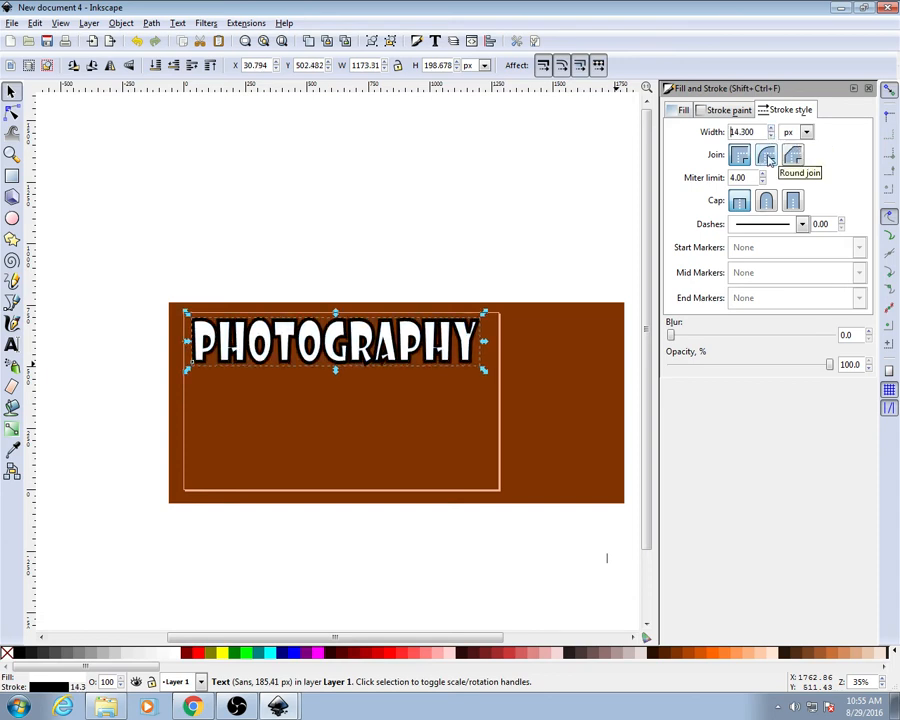
Give the PHOTOGRAPHY text's outline bevel joins and round caps
left_click(767, 155)
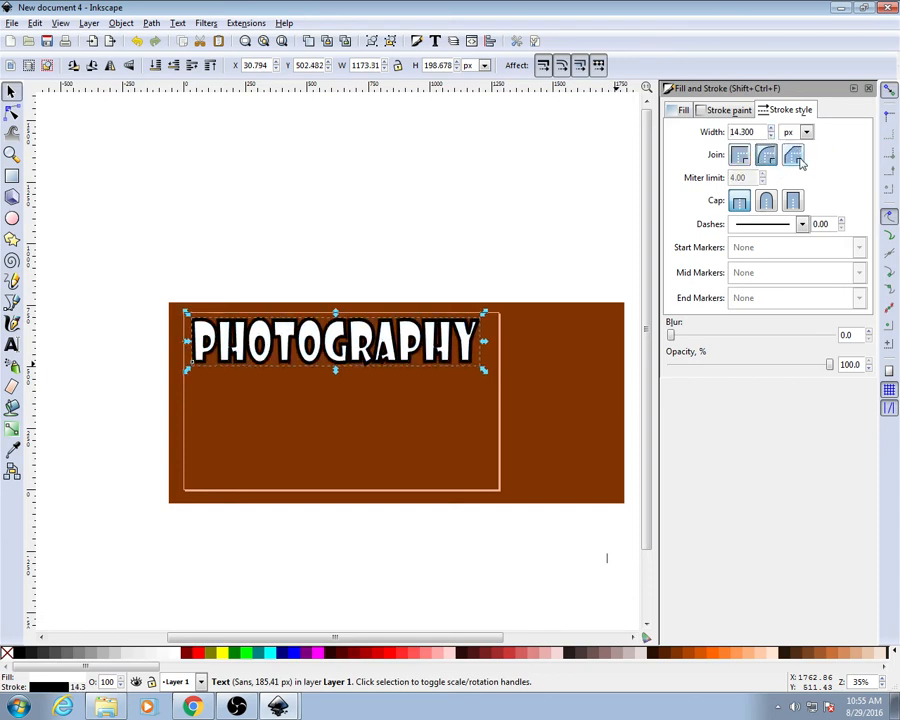
left_click(792, 155)
left_click(742, 204)
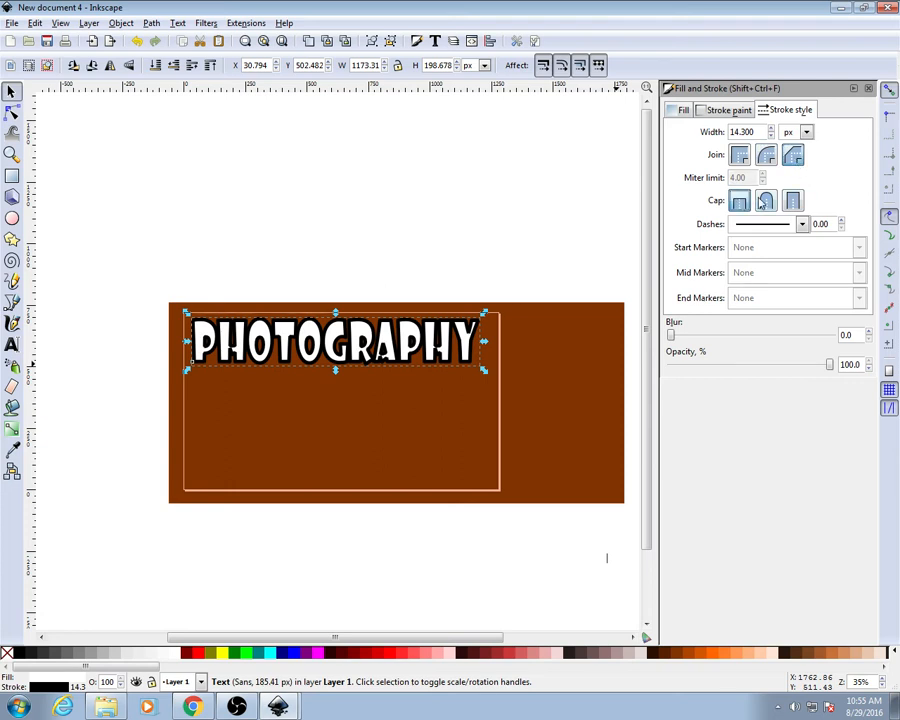
left_click(766, 202)
left_click(793, 202)
left_click(773, 202)
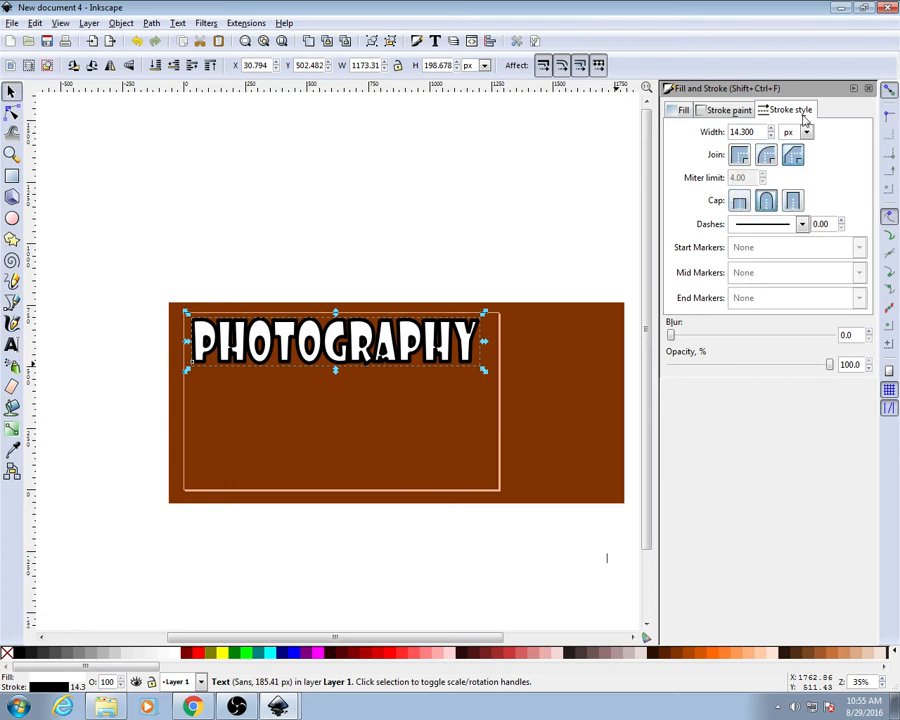
Try a dotted dash pattern on the text's outline and return it to a solid line
left_click(801, 226)
left_click(784, 258)
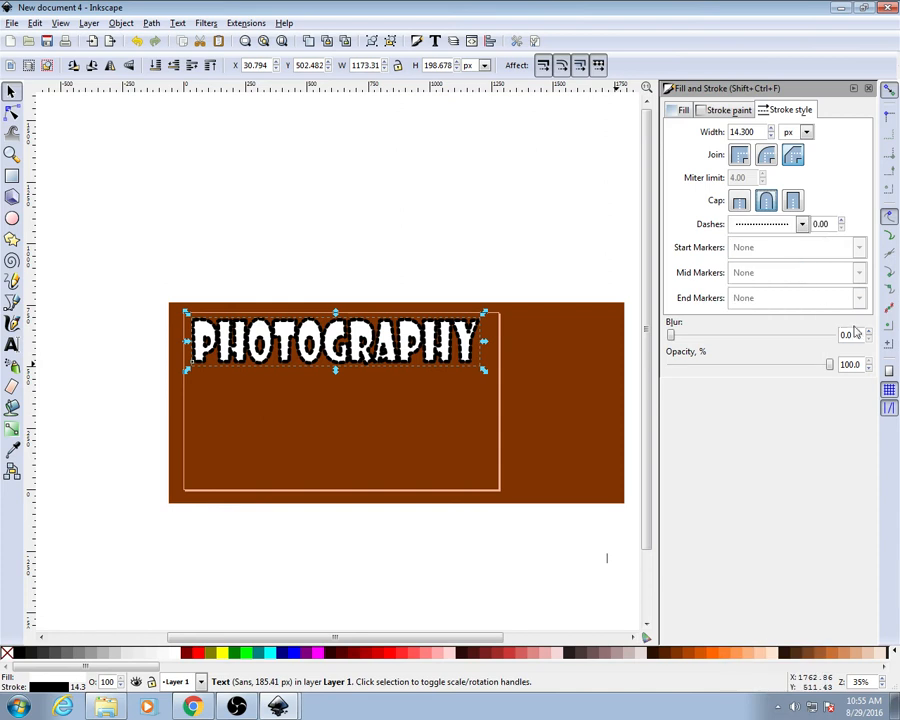
left_click(801, 225)
left_click(779, 214)
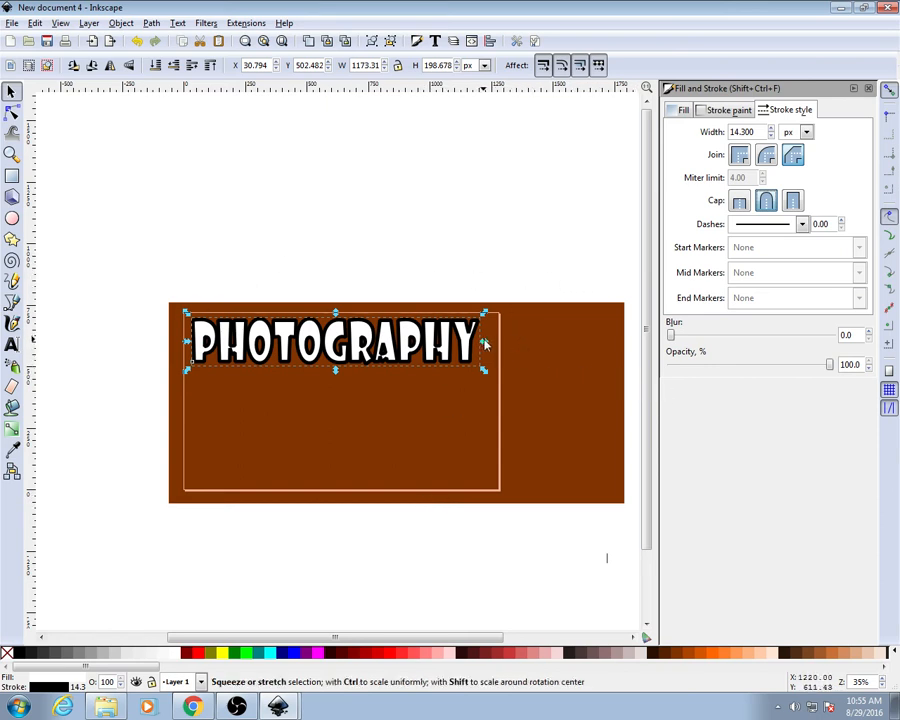
Stretch the PHOTOGRAPHY text horizontally to about 1239 px wide
mouse_move(484, 344)
left_mouse_down()
mouse_move(504, 345)
mouse_move(497, 343)
left_mouse_up()
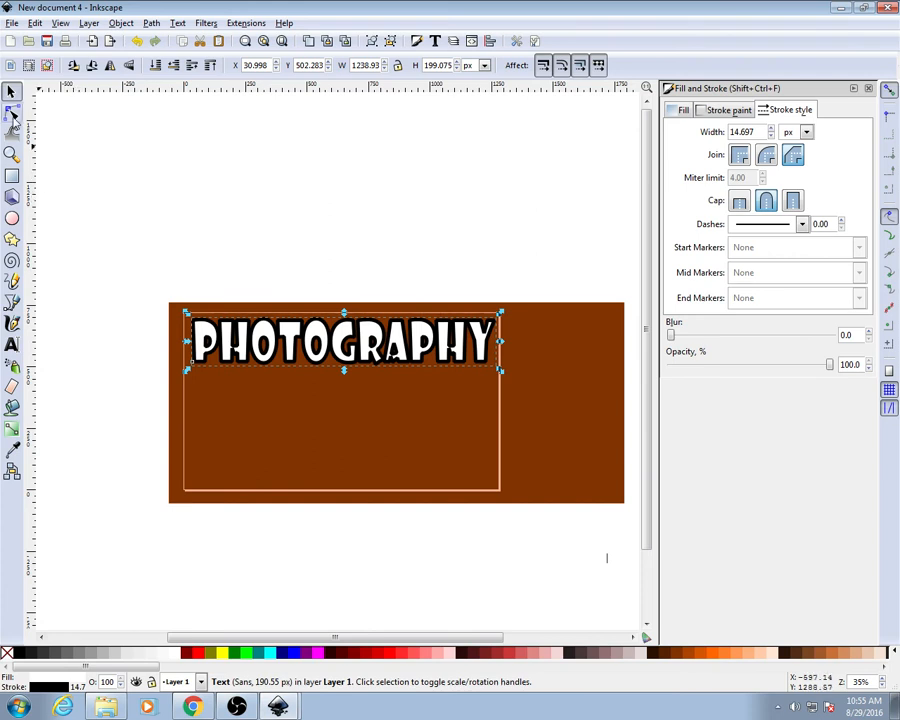
left_click(253, 210)
Duplicate the PHOTOGRAPHY text twice and stack the copies beneath the original inside the page
left_click(276, 337)
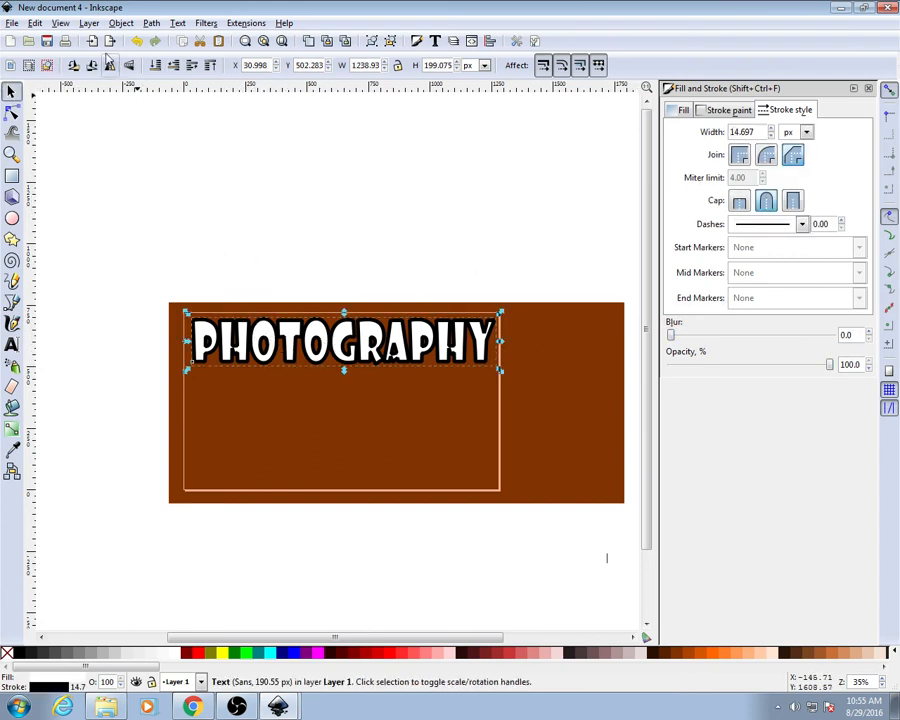
left_click(36, 24)
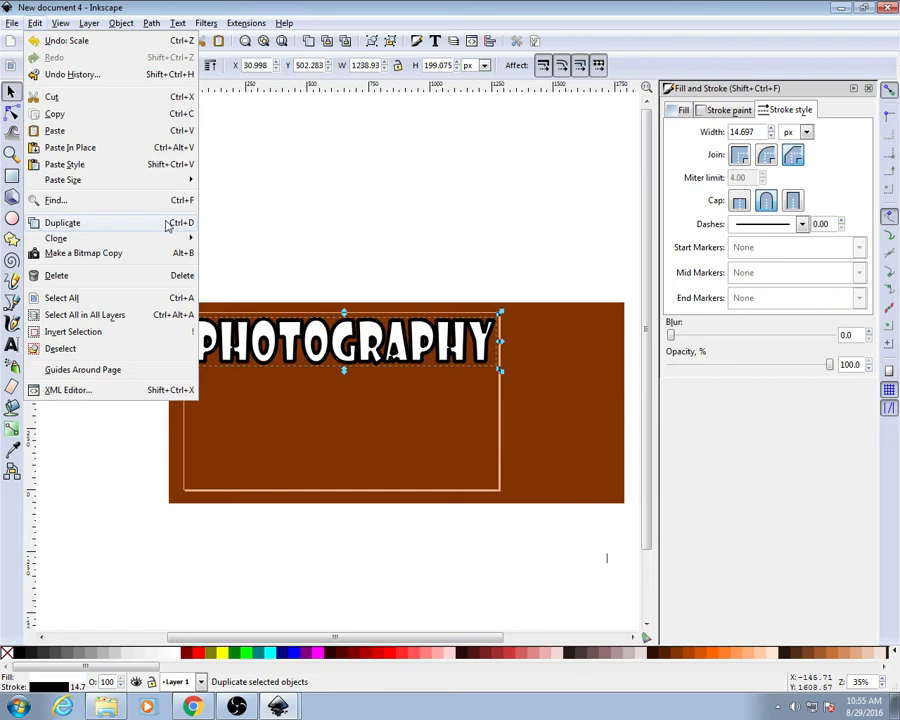
left_click(373, 218)
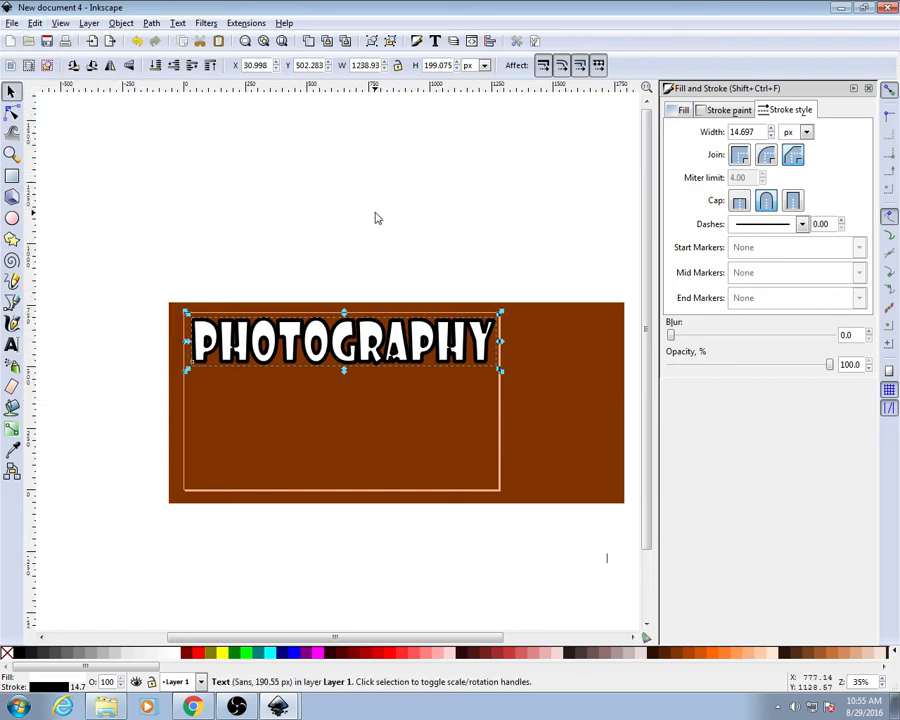
key("ctrl+d")
left_click_drag(348, 342, 335, 378)
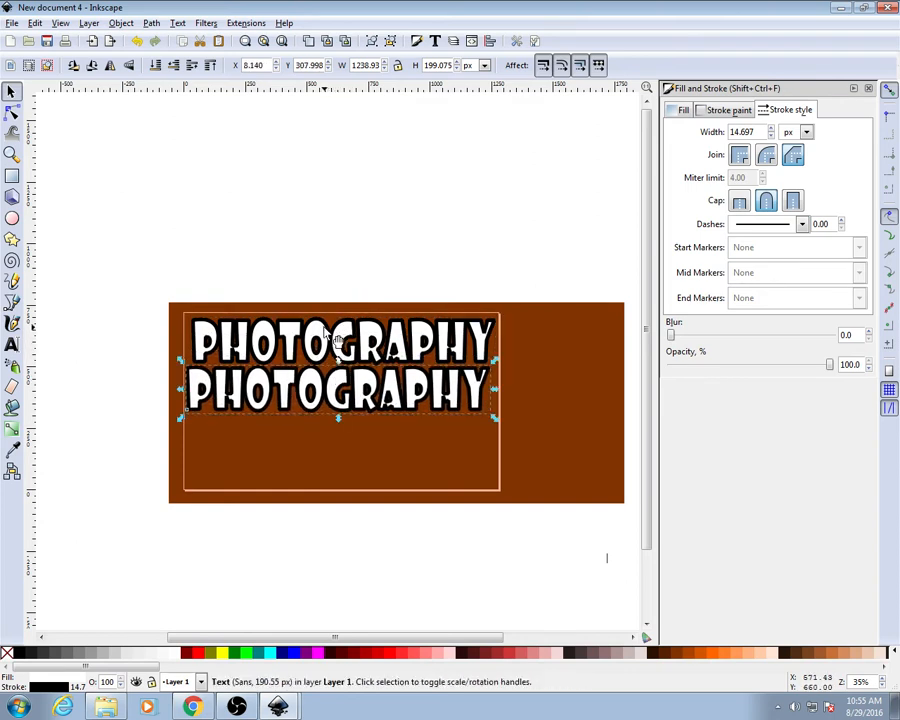
left_click_drag(323, 329, 318, 437)
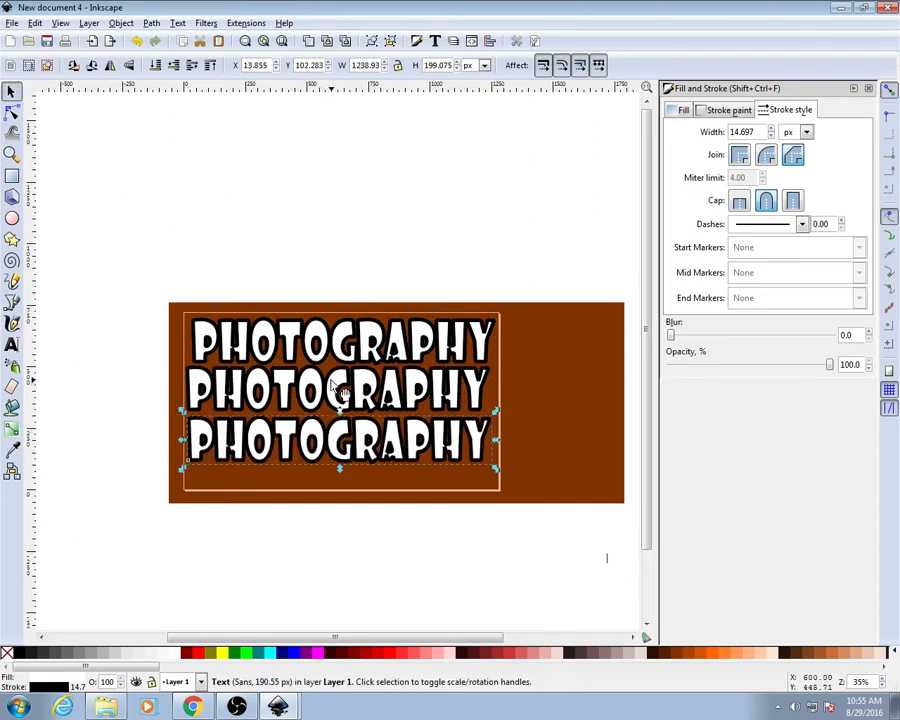
Change the middle copy's text to WITH and the lowest copy's text to MR. followed by the person's surname
double_click(346, 386)
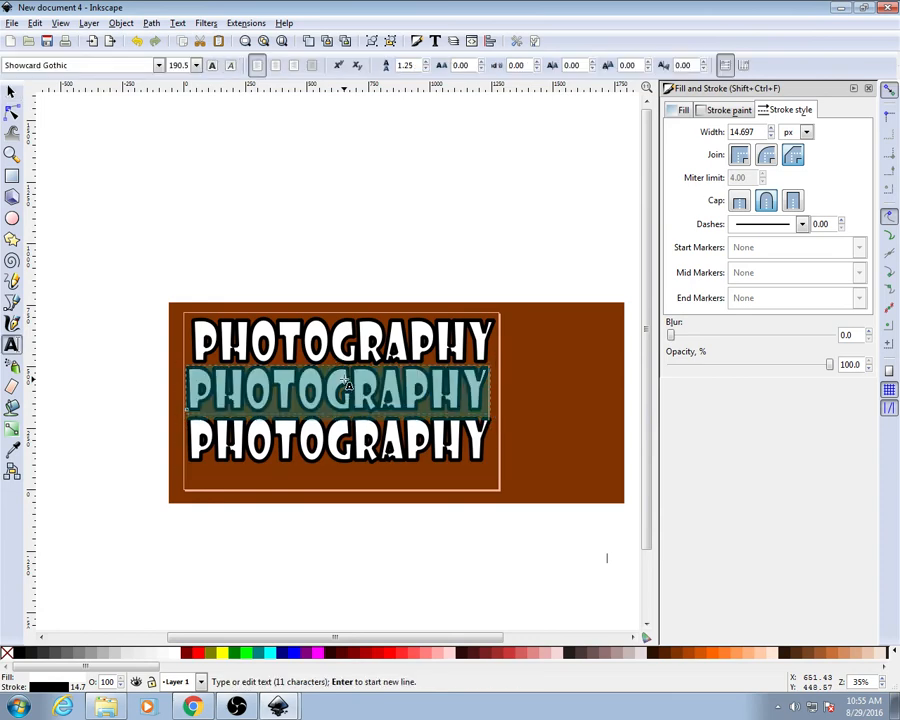
type("WITH")
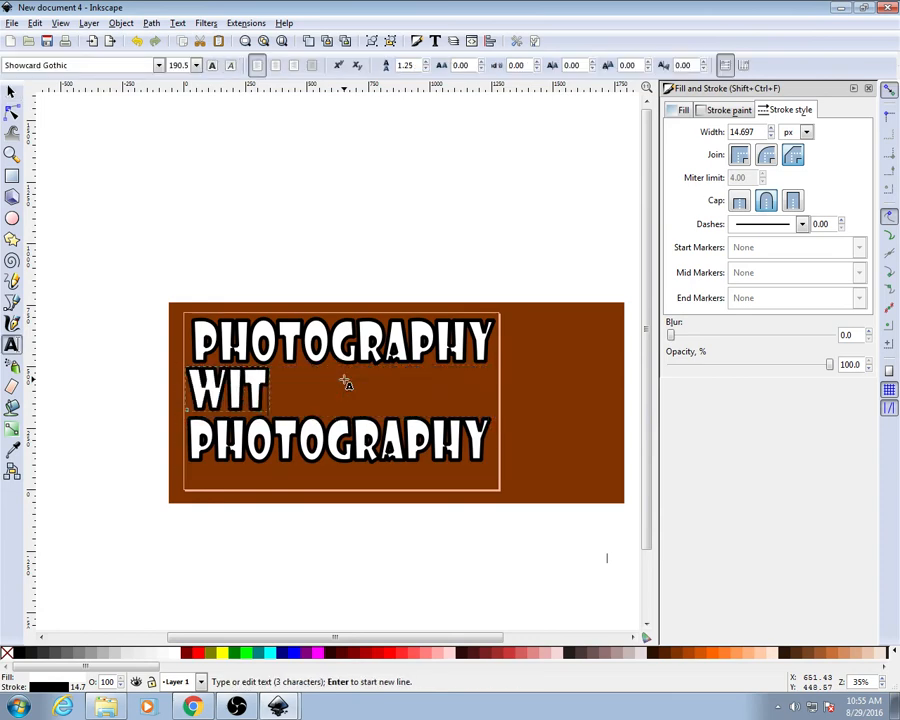
double_click(322, 428)
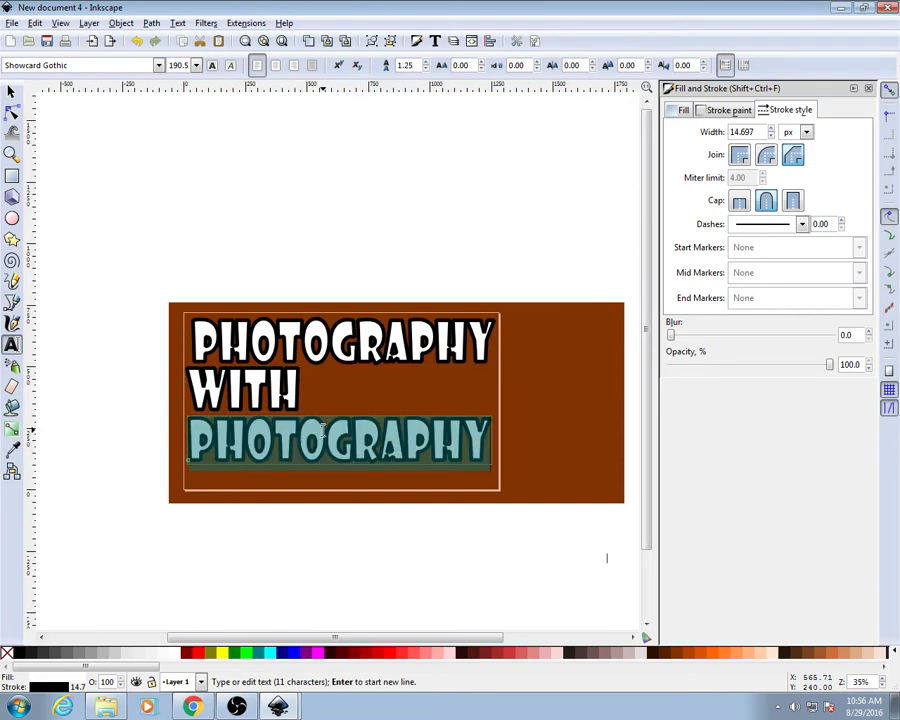
type("MR")
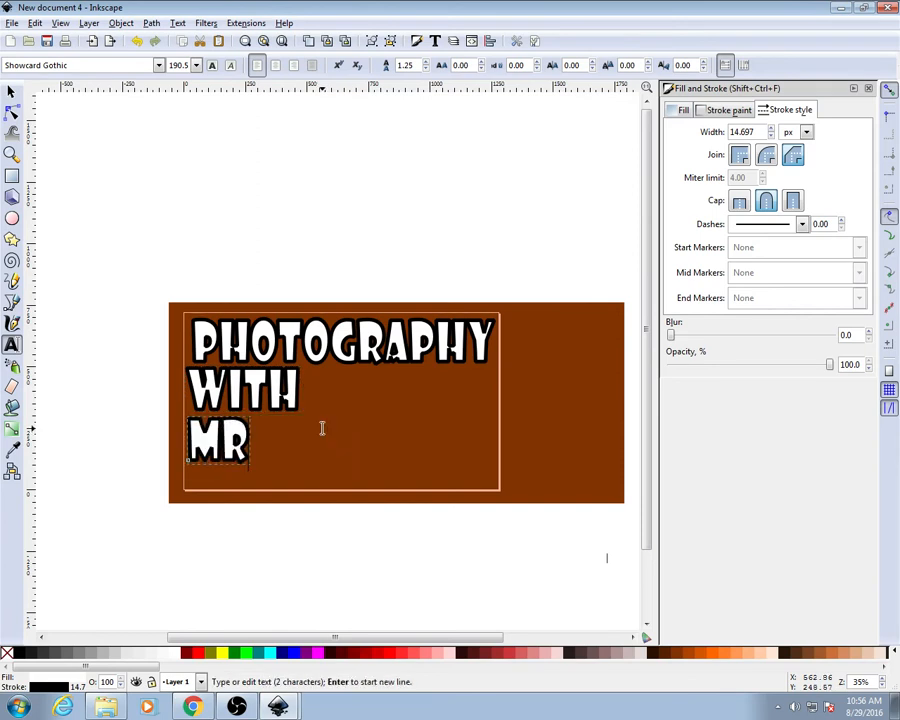
type(".SMITH")
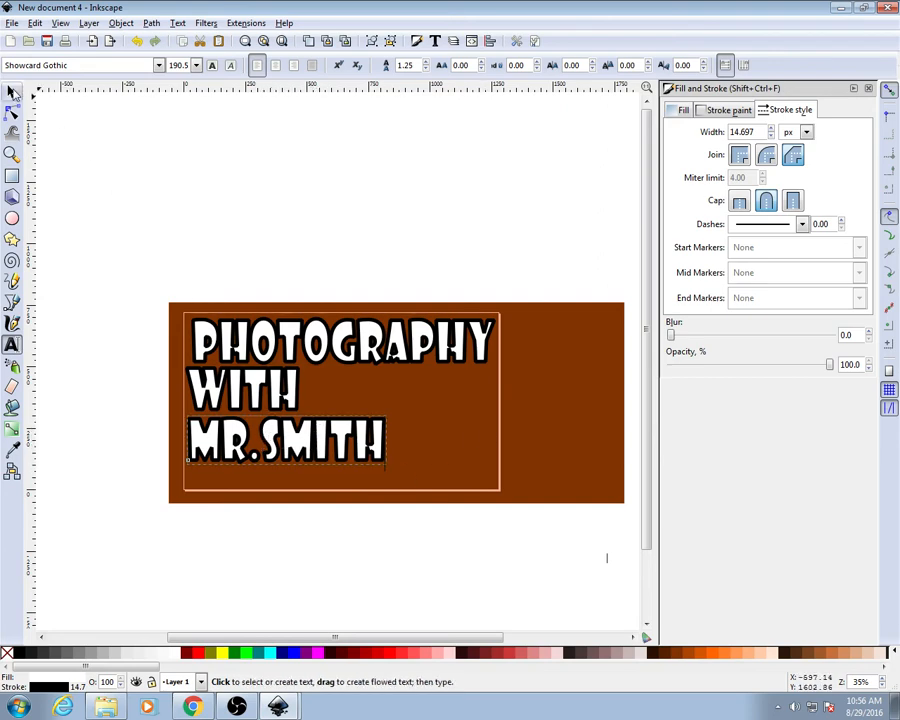
Move the WITH line and the third title line sideways so both end flush beneath the end of PHOTOGRAPHY
left_click(12, 92)
left_click(270, 388)
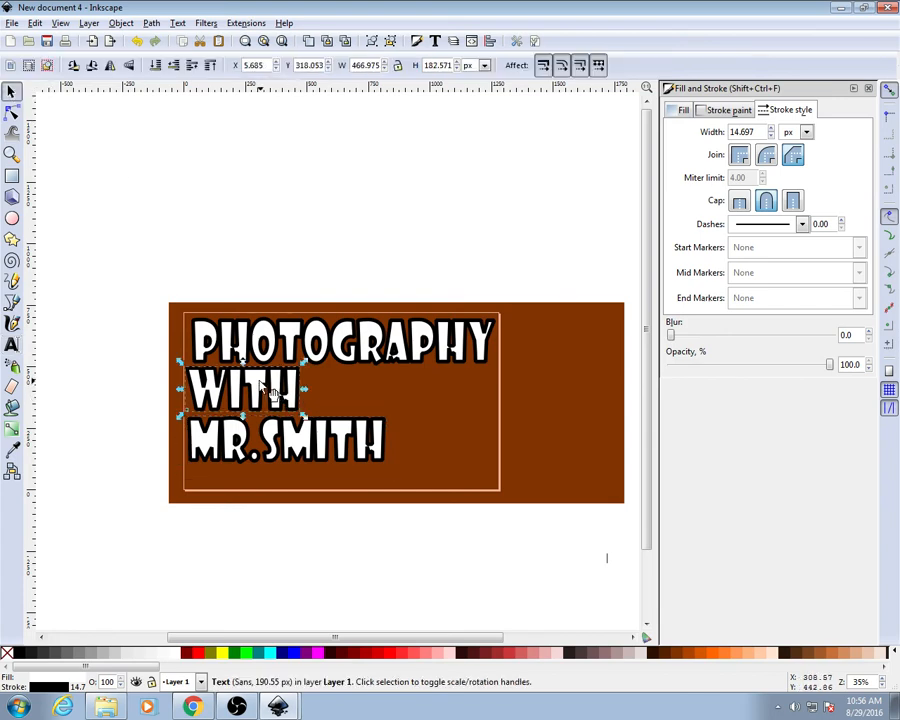
left_click_drag(270, 388, 451, 393)
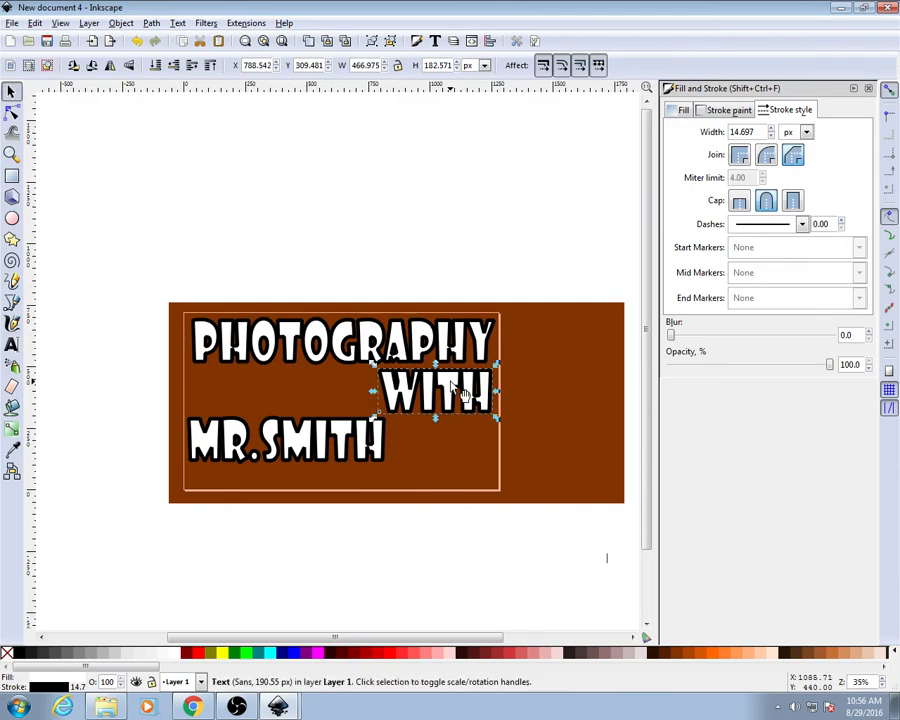
left_click_drag(242, 444, 354, 448)
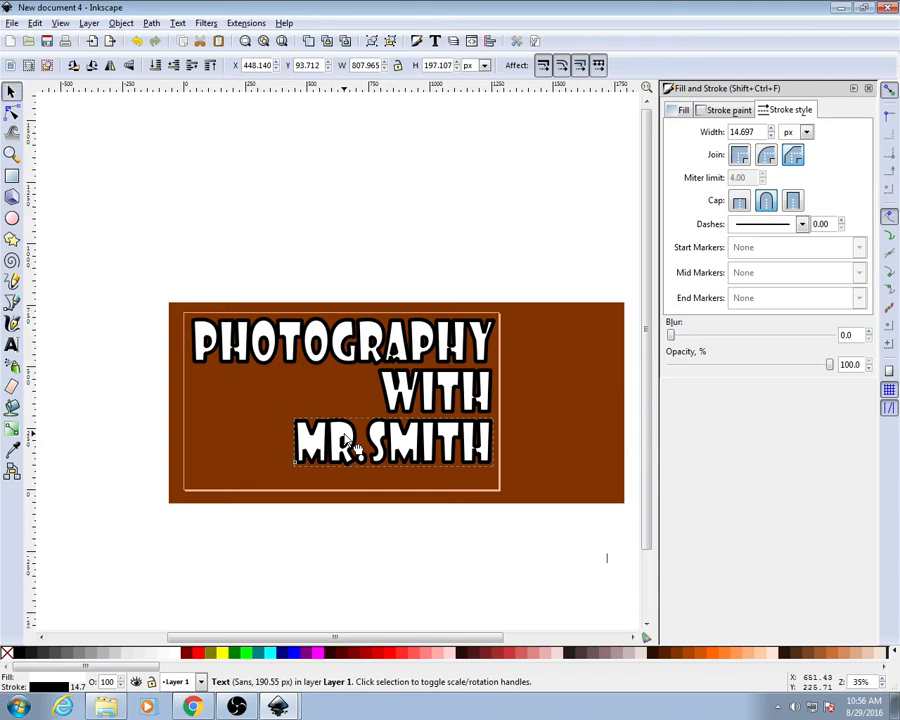
left_click_drag(352, 447, 352, 447)
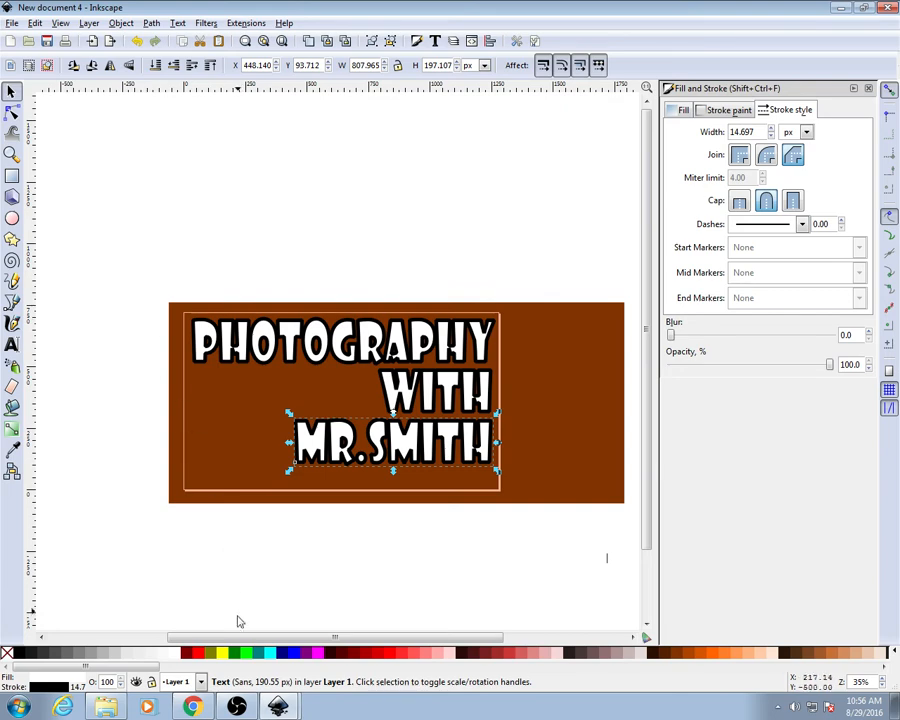
Switch to Chrome and locate the downloaded flat camera SVG from Openclipart in its Downloads folder
left_click(200, 710)
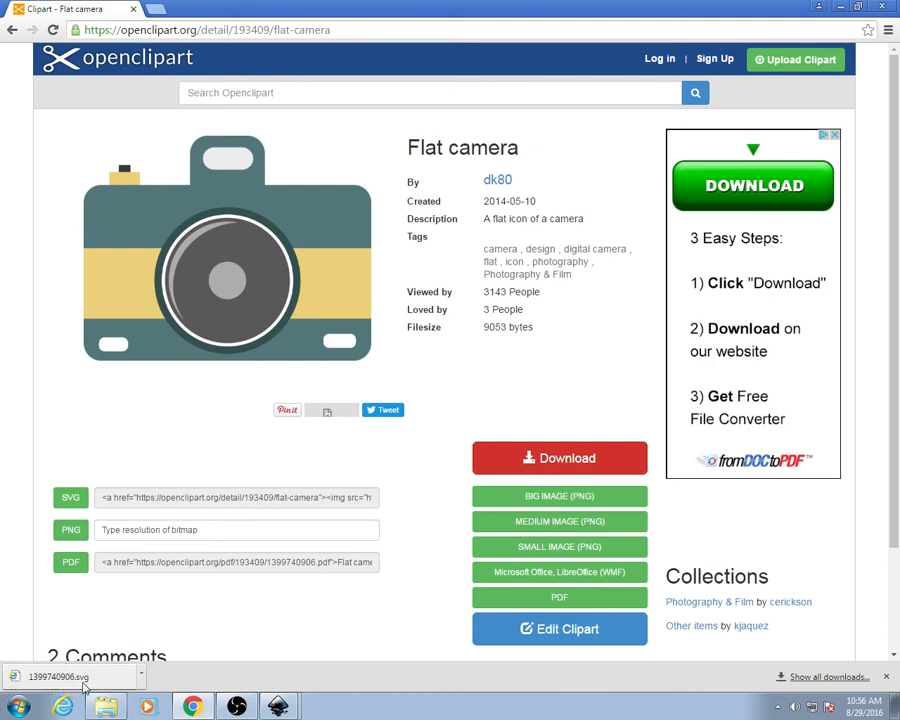
left_click(143, 677)
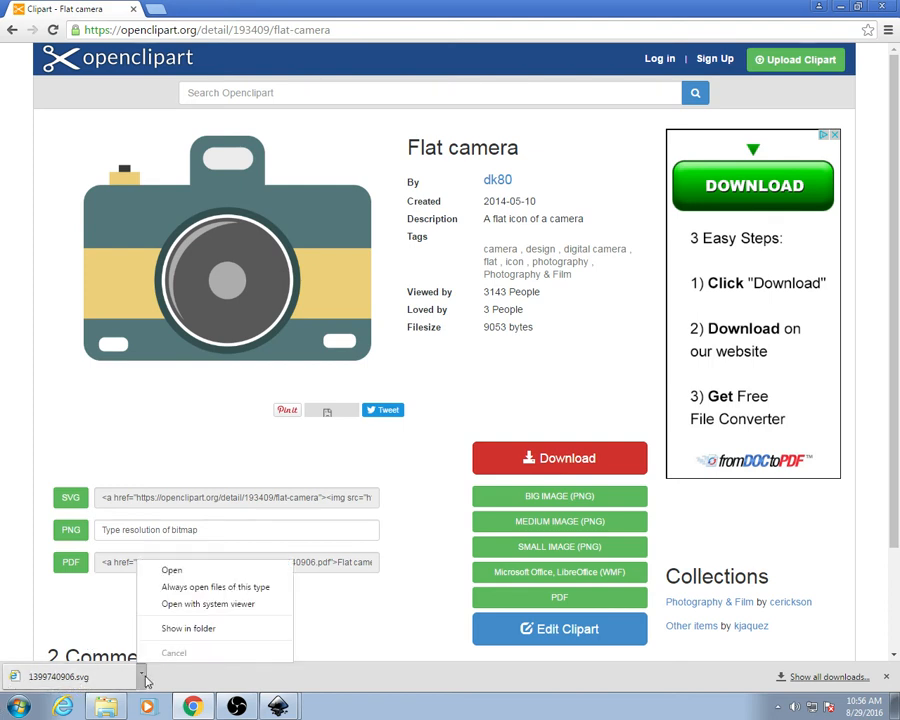
left_click(193, 638)
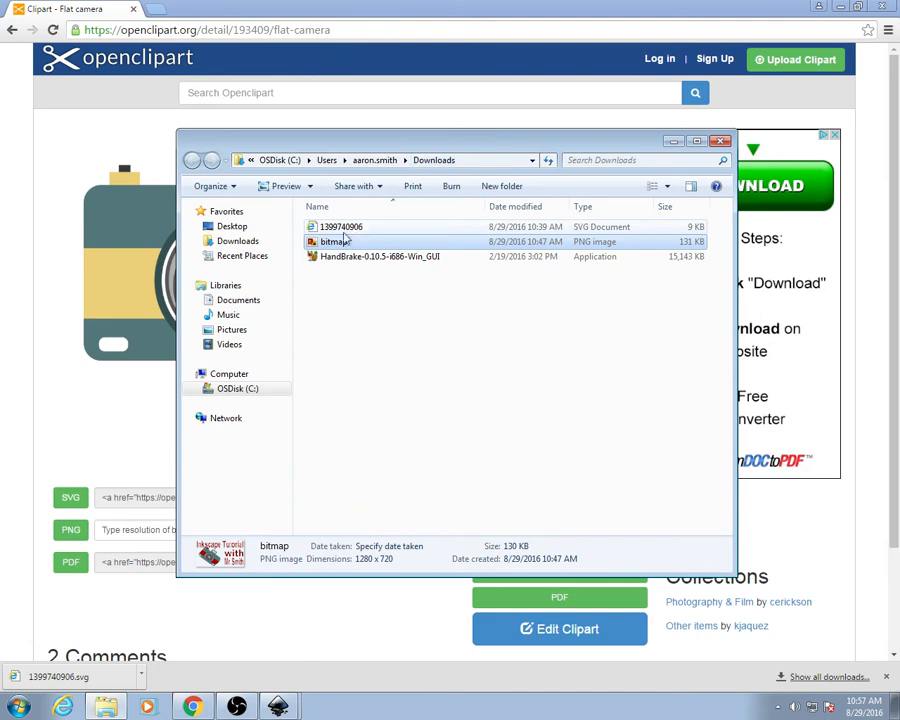
left_click(45, 361)
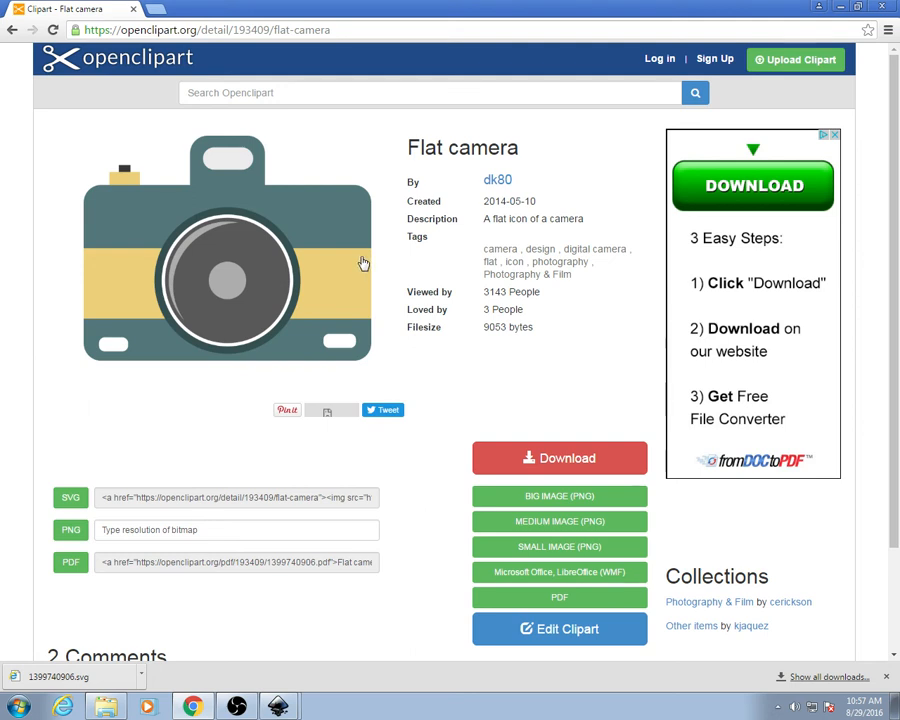
left_click_drag(363, 263, 321, 488)
left_click_drag(284, 637, 278, 706)
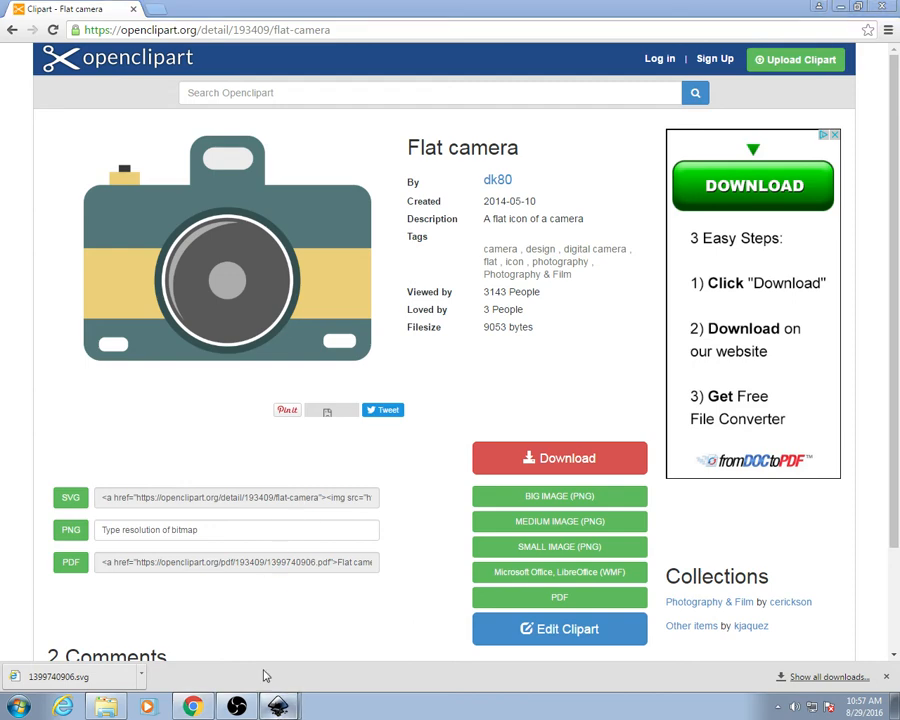
left_click(278, 706)
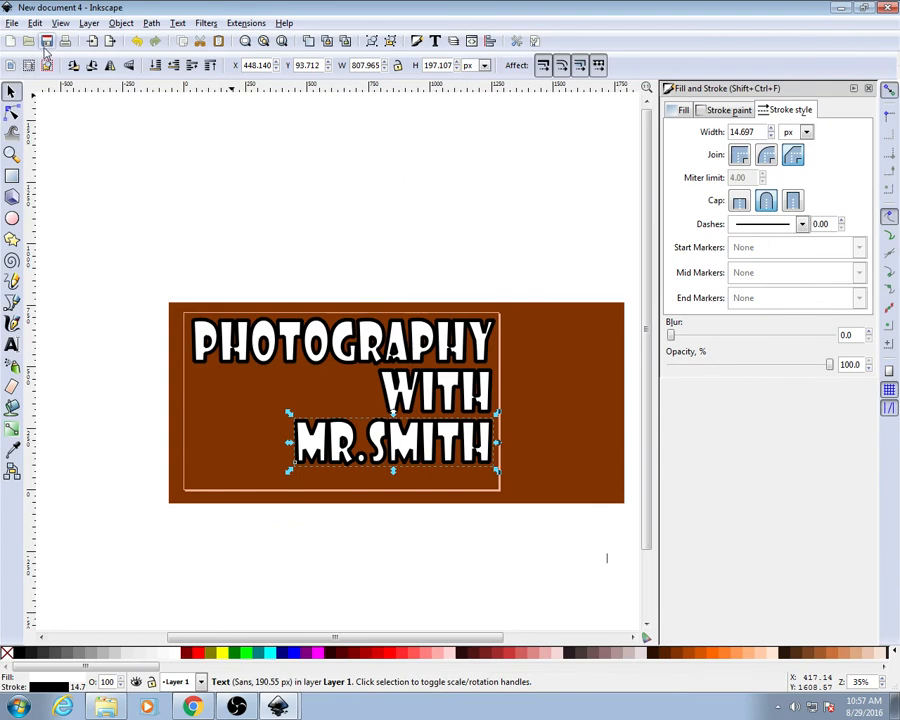
left_click(11, 23)
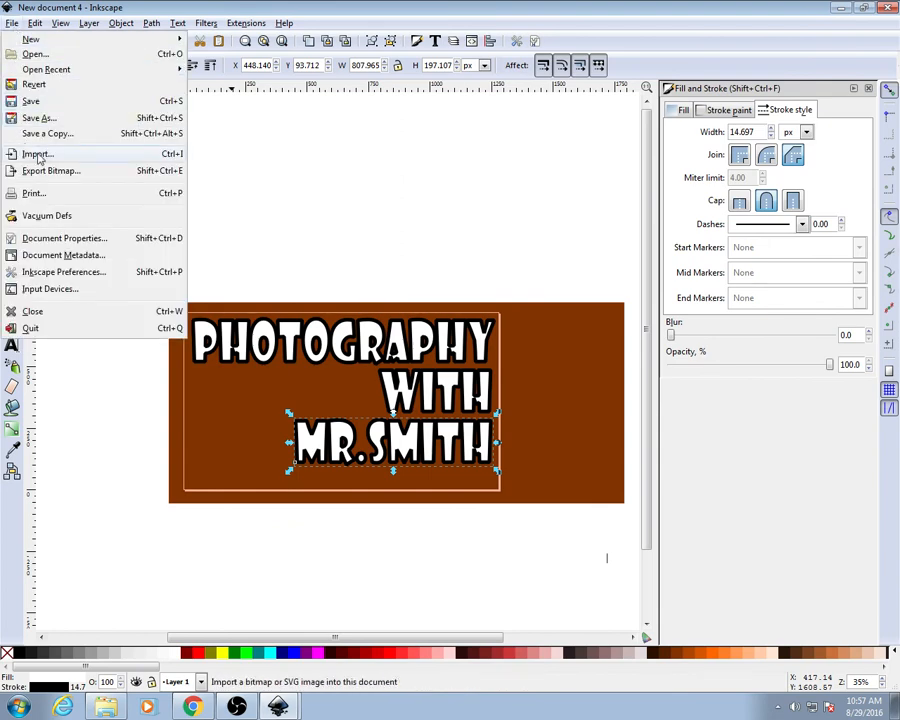
left_click(38, 155)
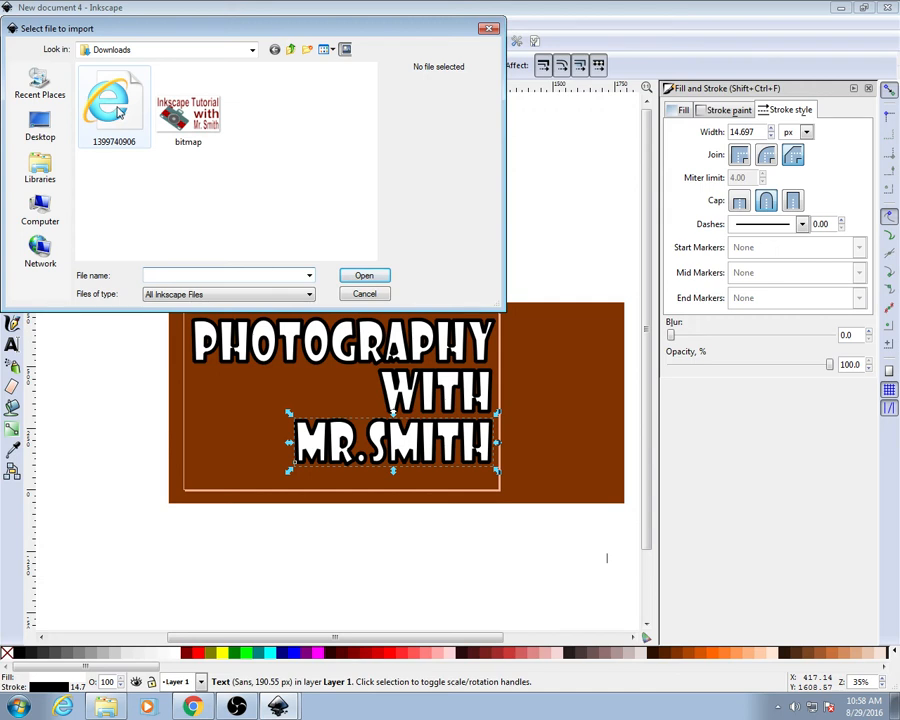
left_click(118, 113)
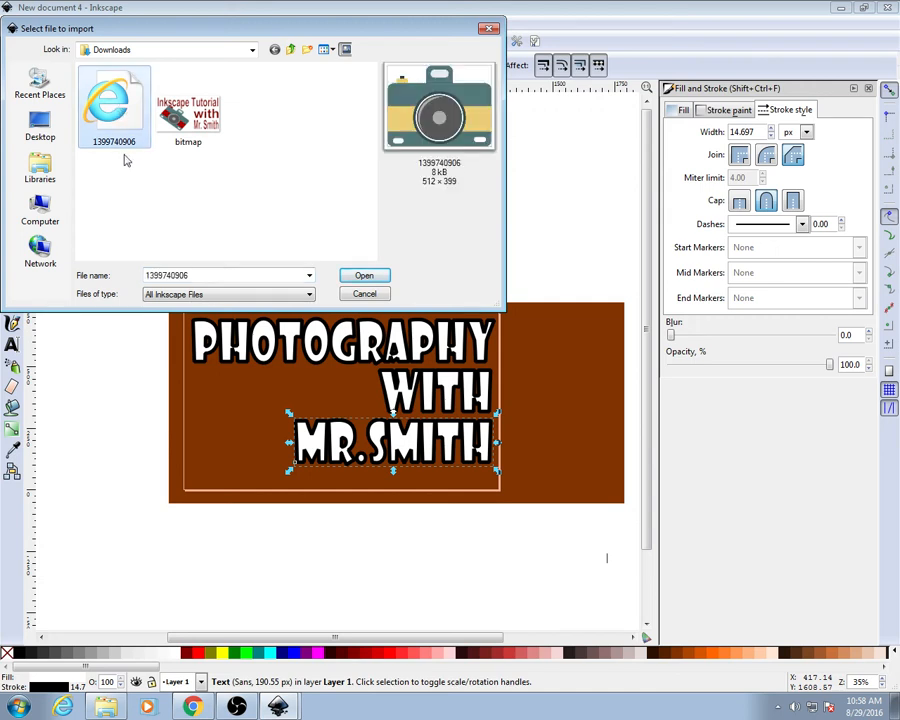
left_click(366, 276)
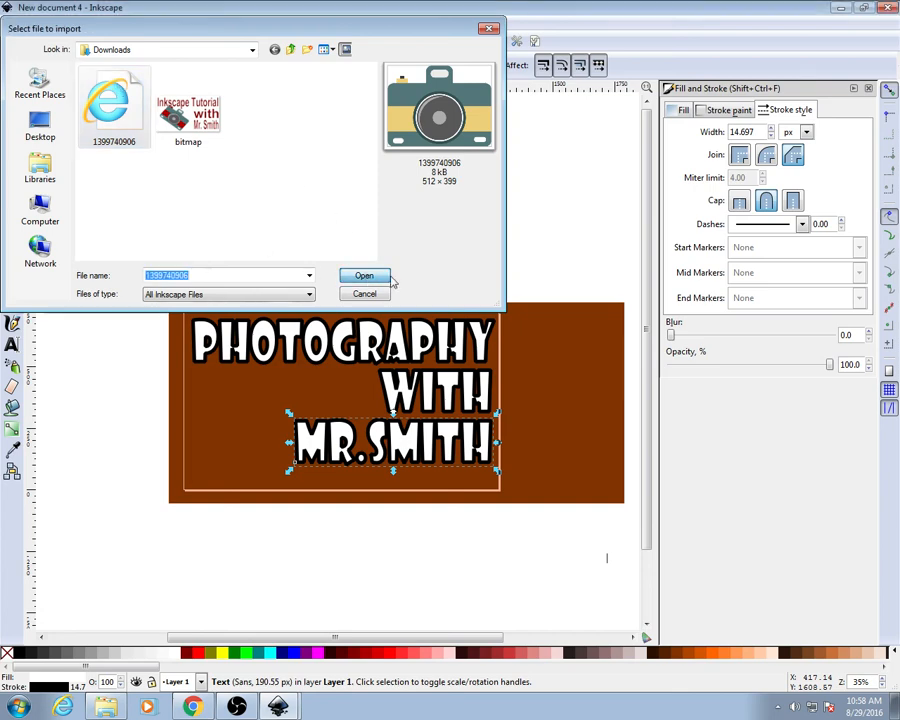
left_click_drag(585, 337, 256, 411)
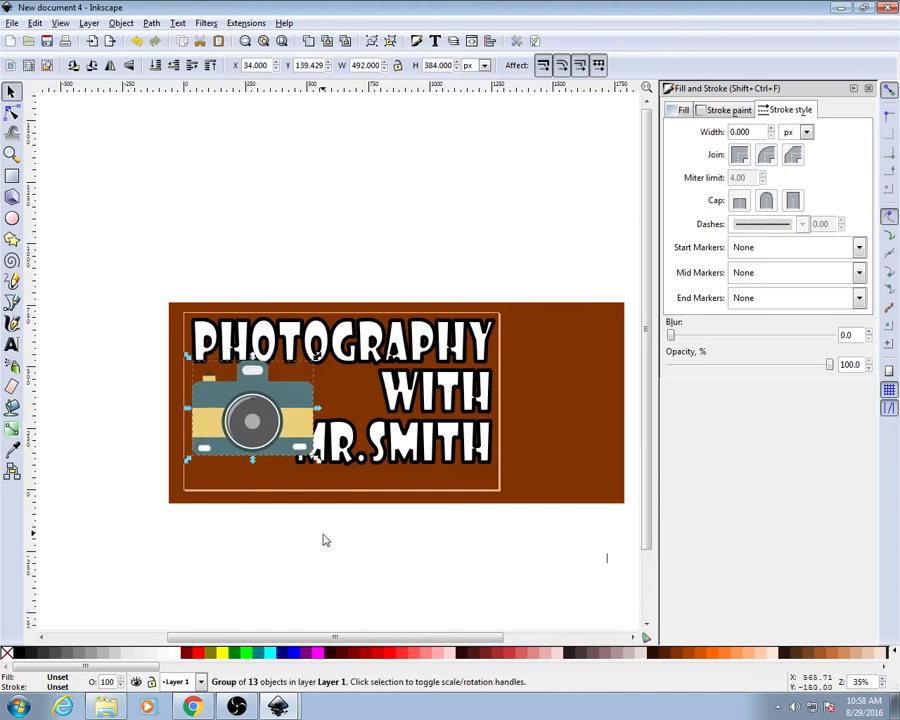
Change the brown background rectangle's fill to a very dark red
left_click(549, 391)
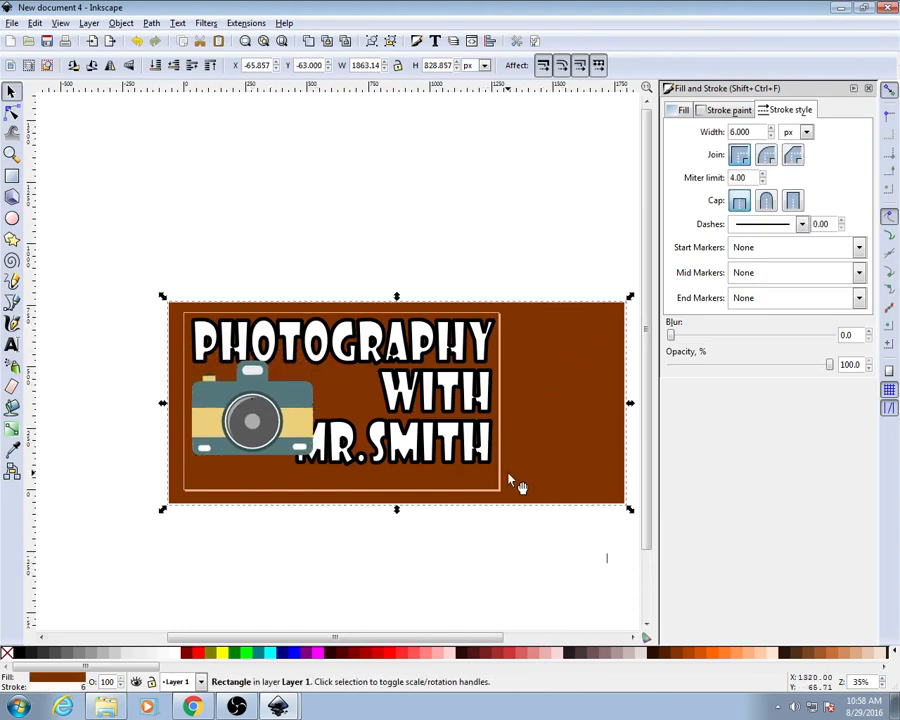
left_click(186, 655)
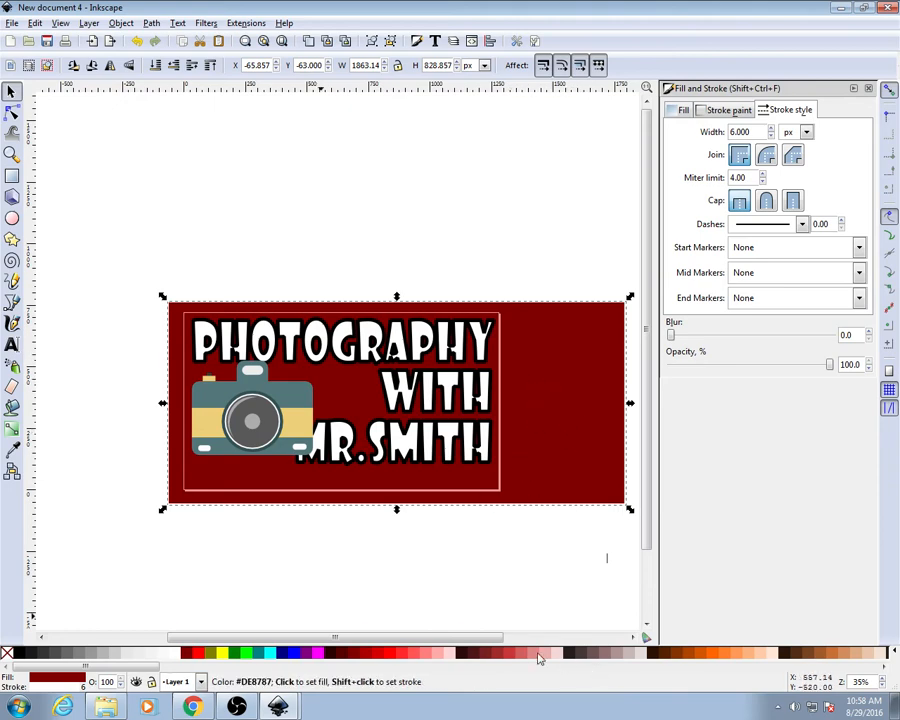
left_click(477, 656)
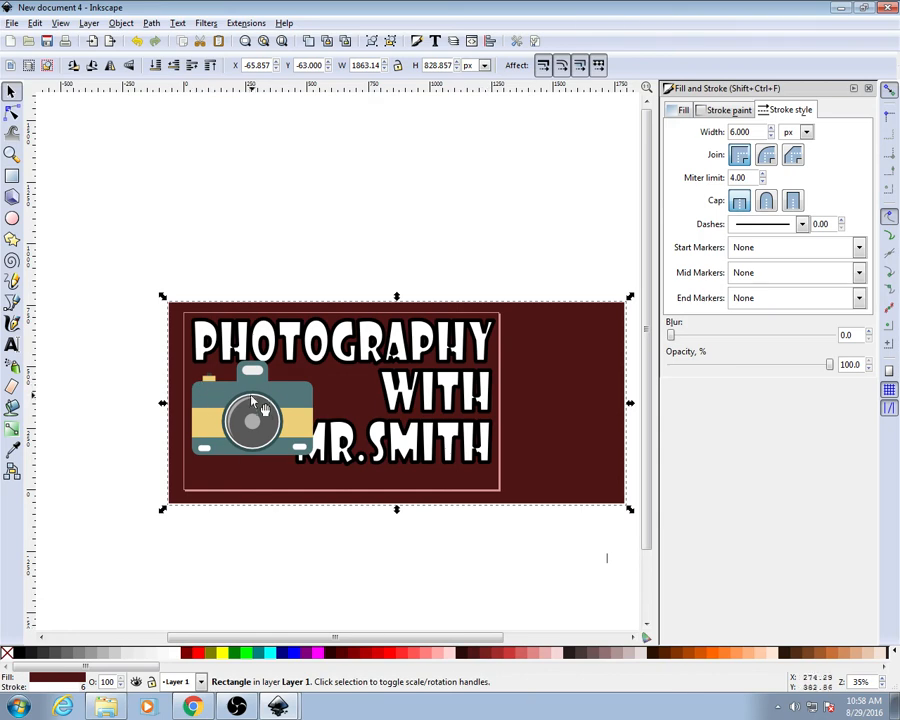
Move the camera onto the blank canvas above the page and ungroup it into separate parts
left_click(255, 406)
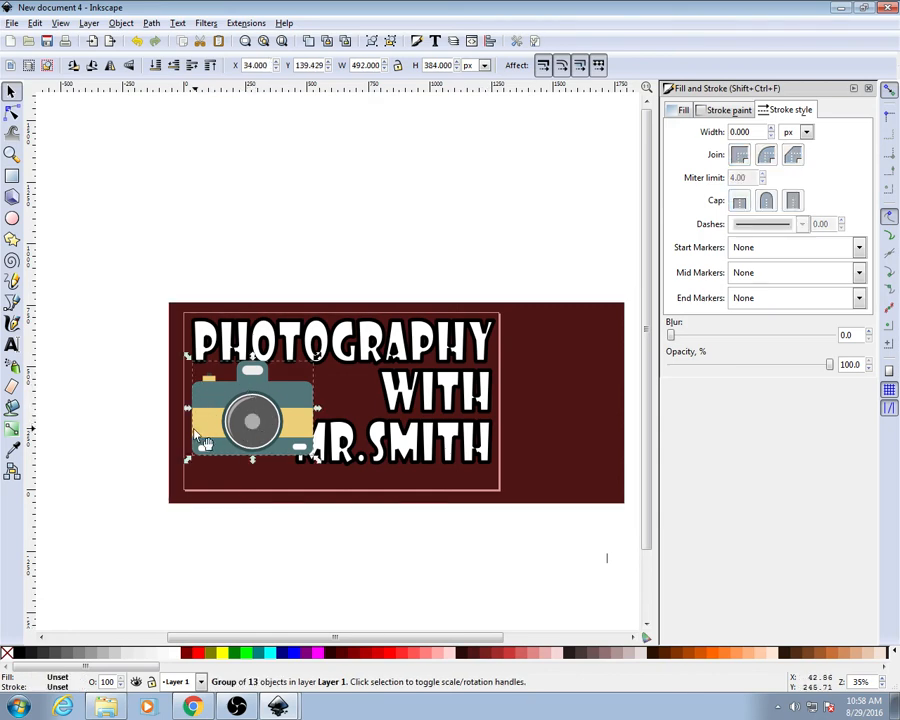
left_click_drag(243, 432, 261, 235)
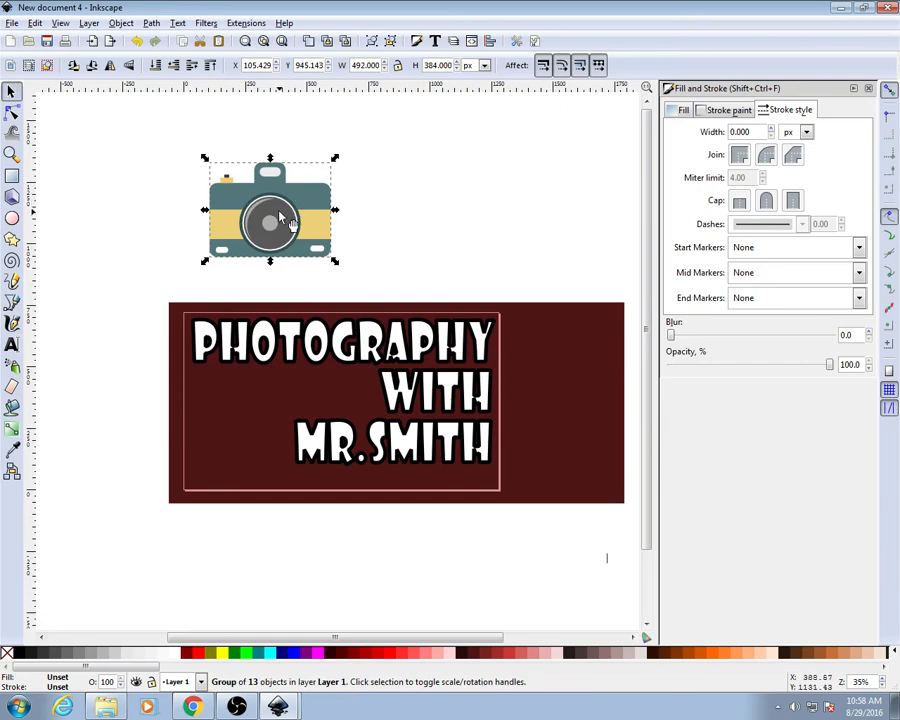
left_click(89, 22)
mouse_move(106, 23)
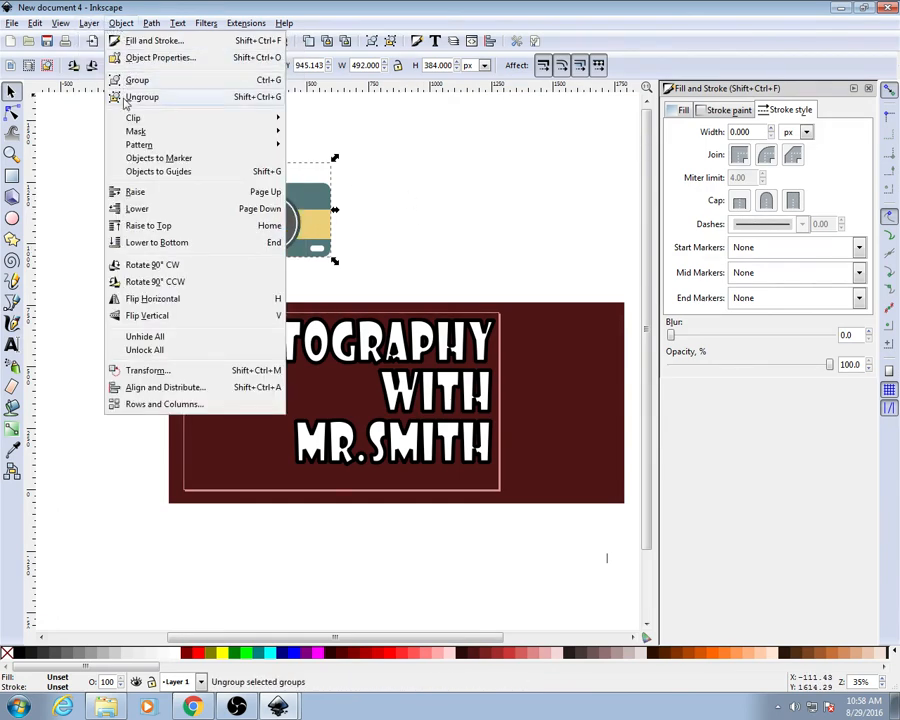
left_click(116, 23)
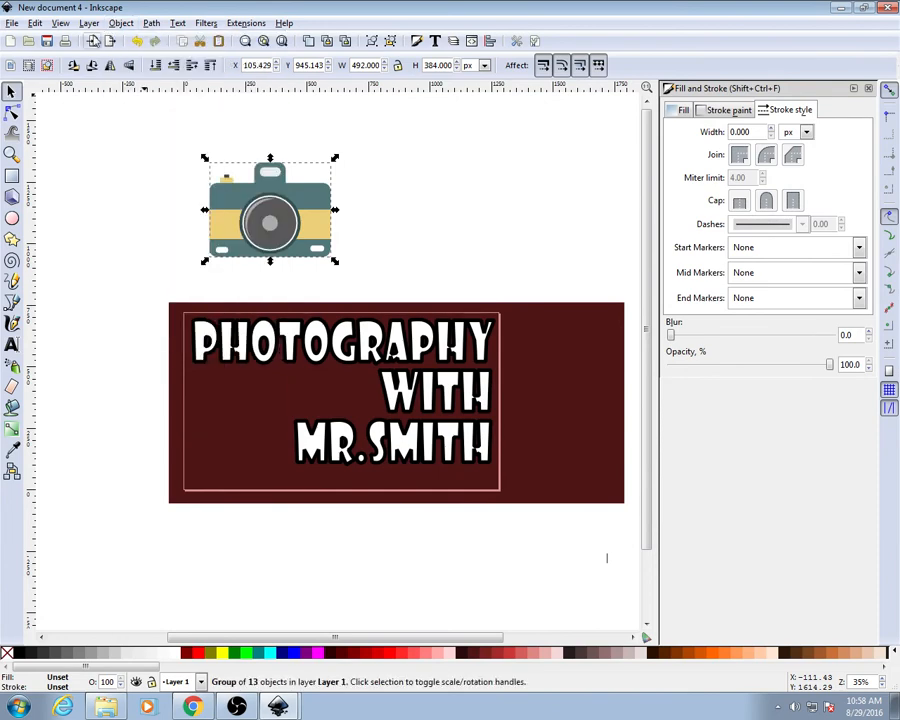
left_click(390, 43)
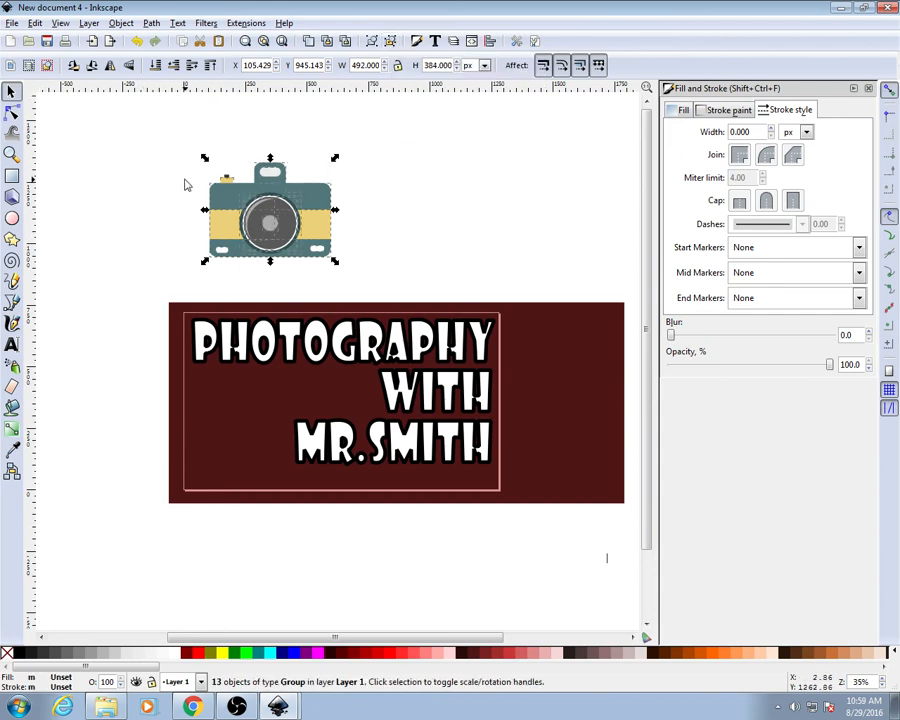
left_click(440, 210)
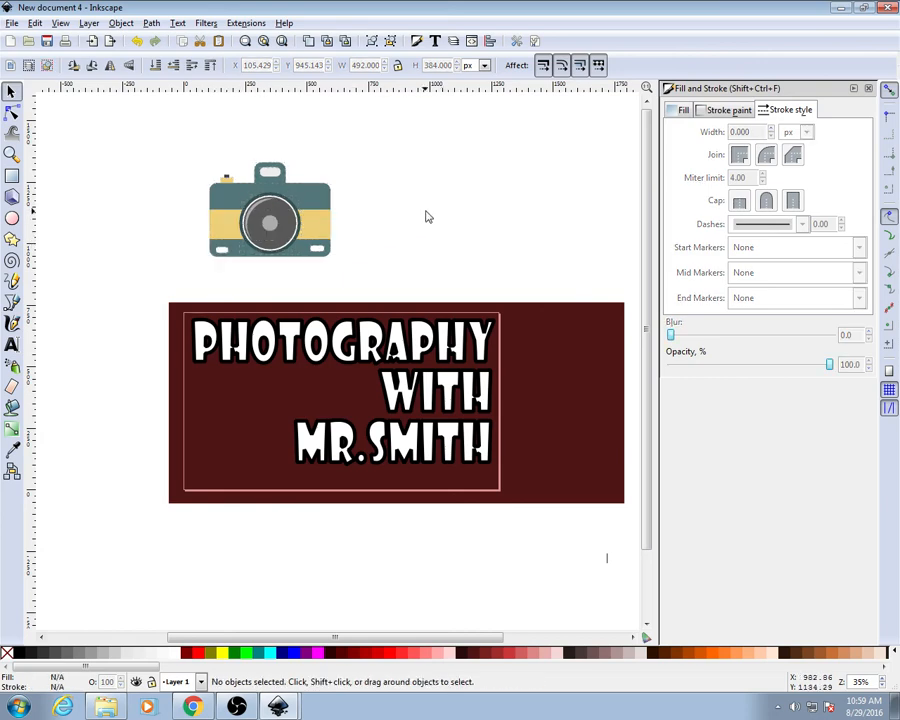
Fill the camera's teal body and the viewfinder hump on top of it with black
left_click(316, 203)
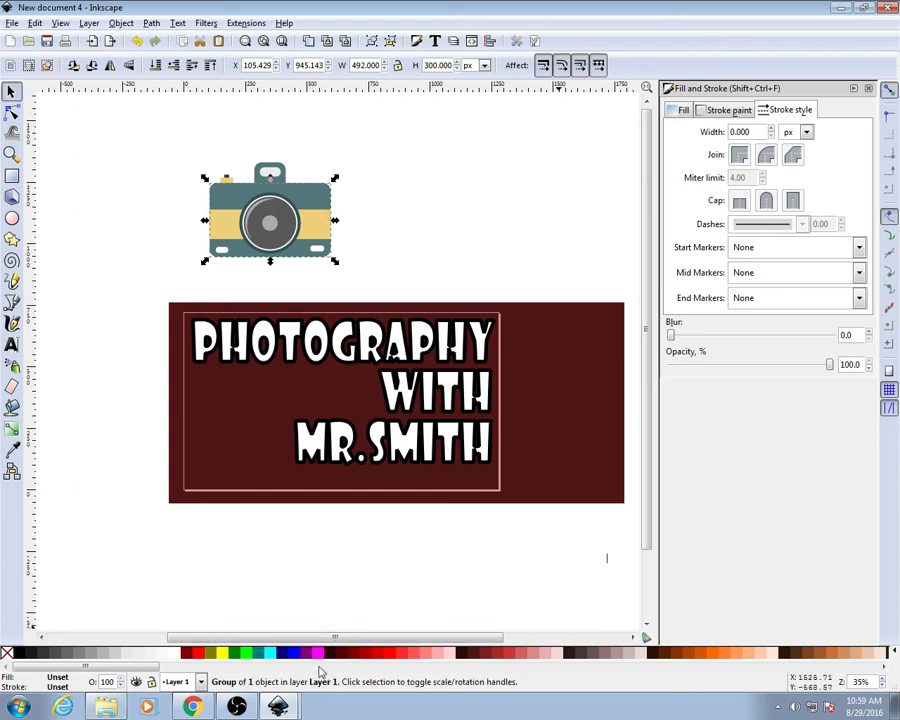
left_click(19, 654)
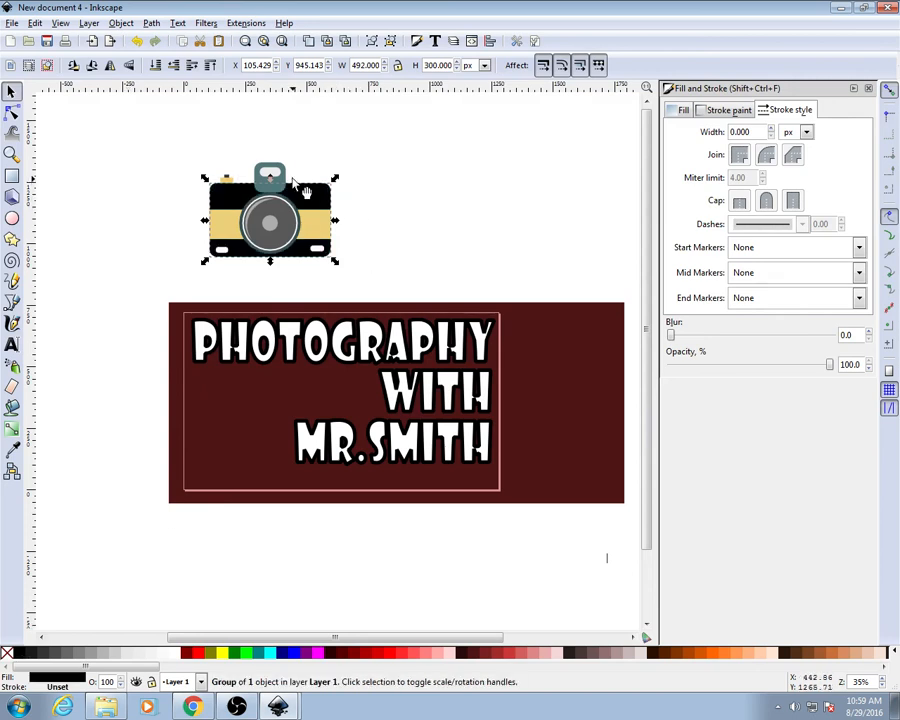
left_click(270, 178, "ctrl")
left_click(288, 200, "ctrl")
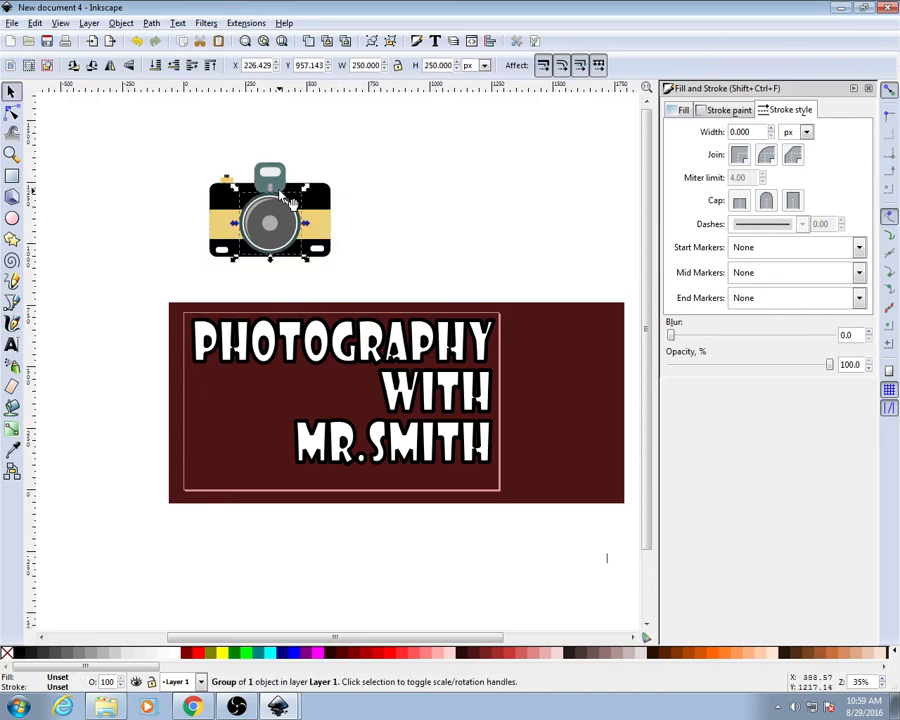
left_click(288, 199, "ctrl")
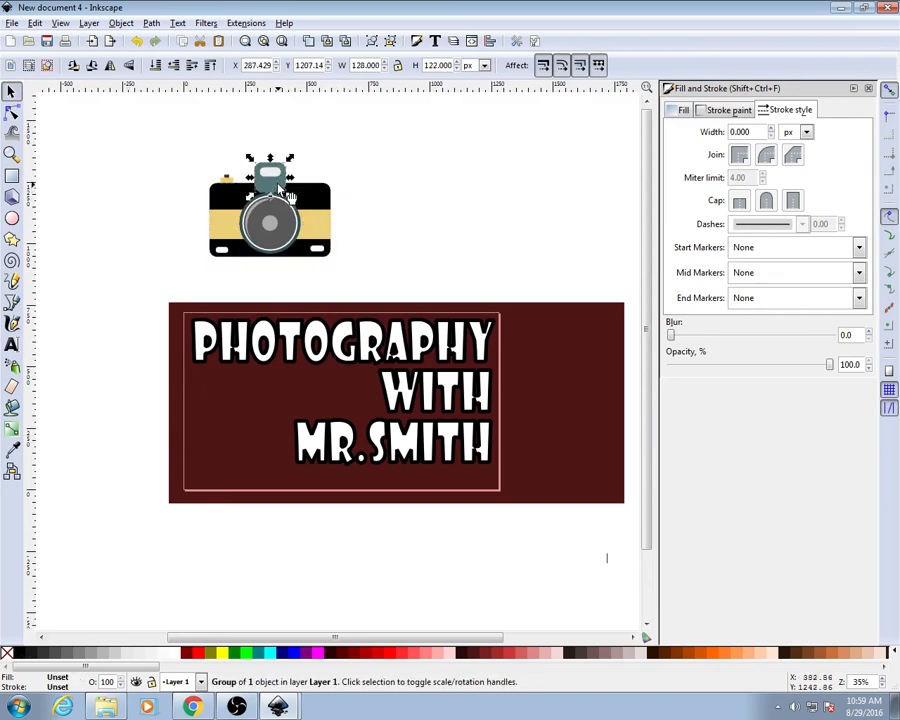
left_click(19, 654)
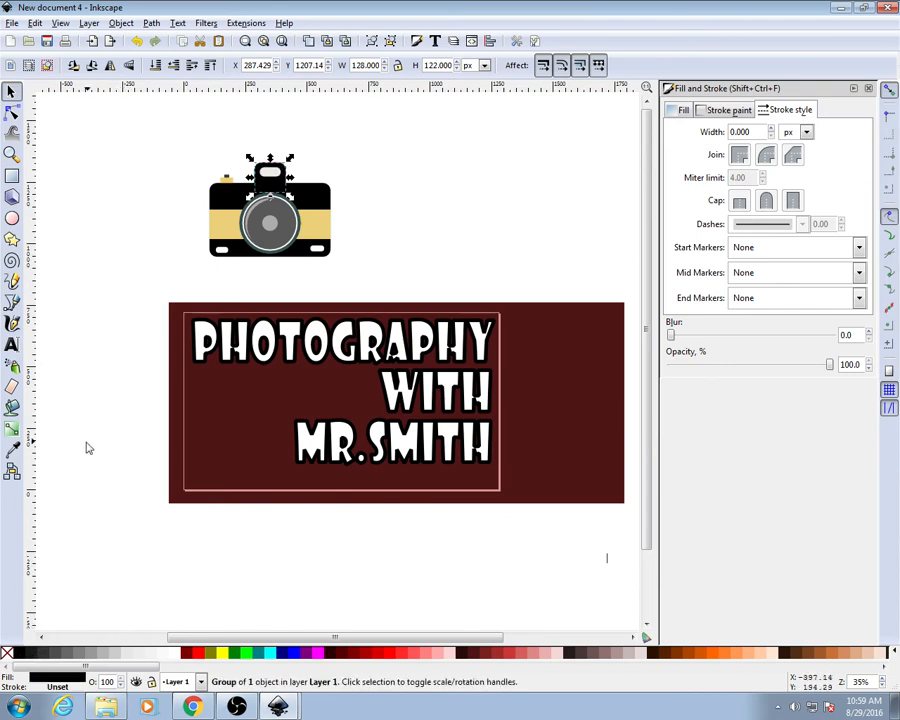
left_click(91, 344)
Fill the camera's yellow band and yellow shutter button base with white, and group all the camera parts again
left_click(237, 223)
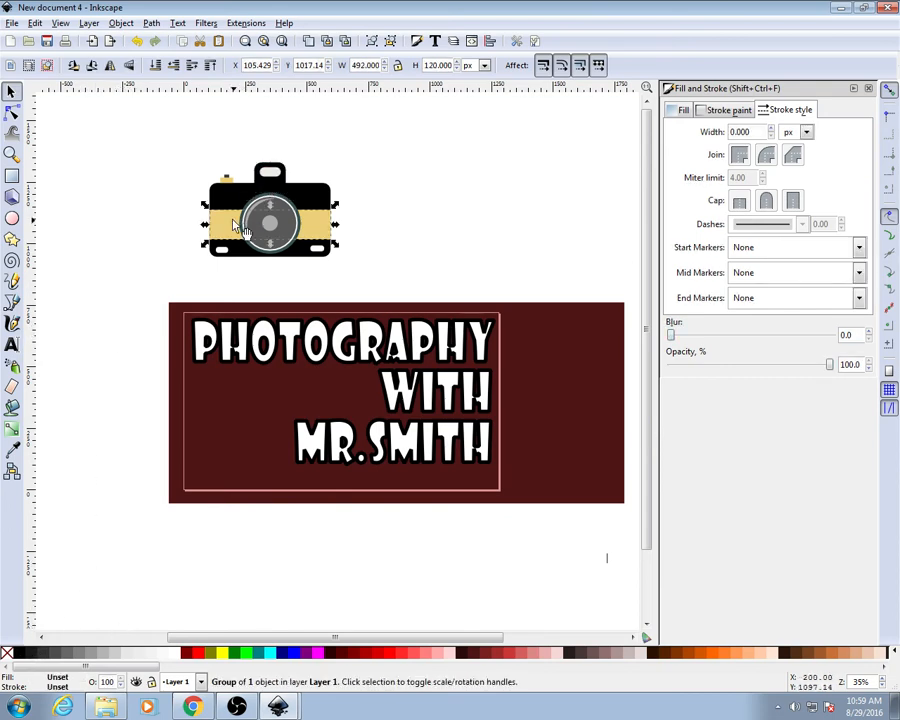
left_click(181, 655)
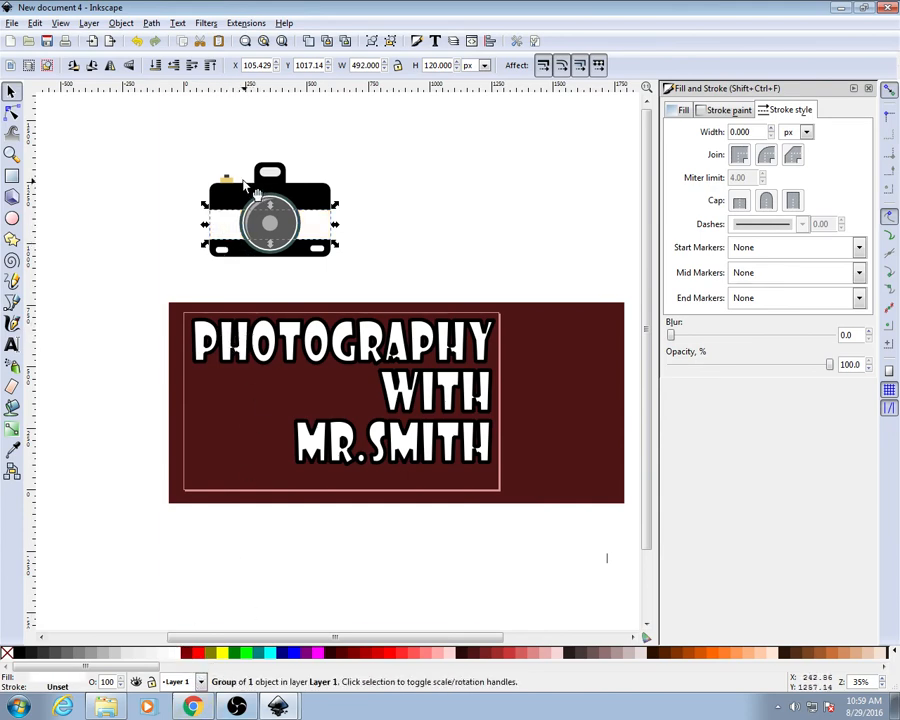
left_click(226, 180)
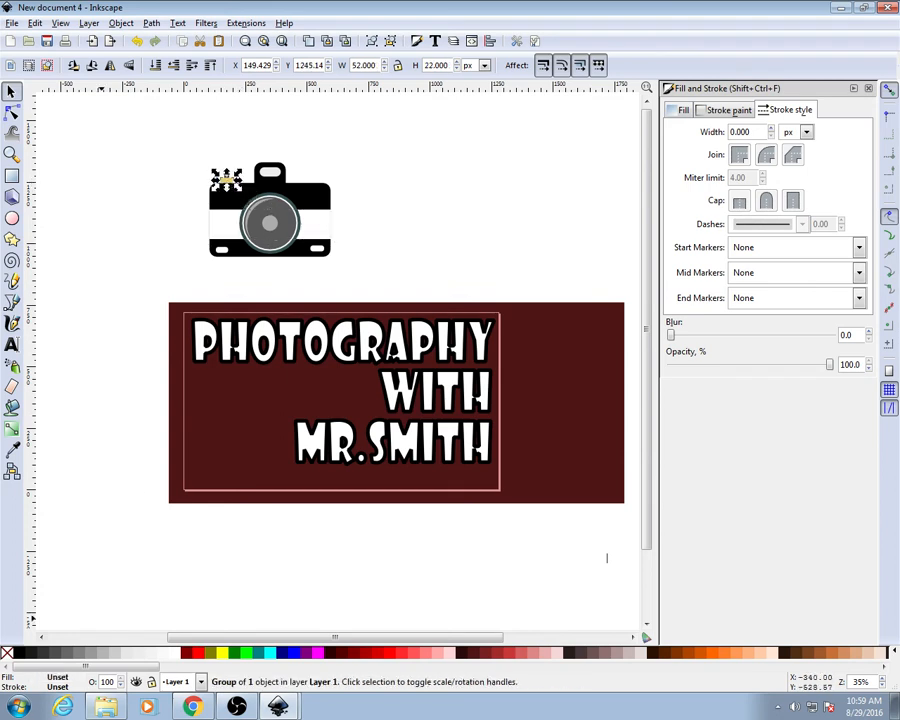
left_click(180, 654)
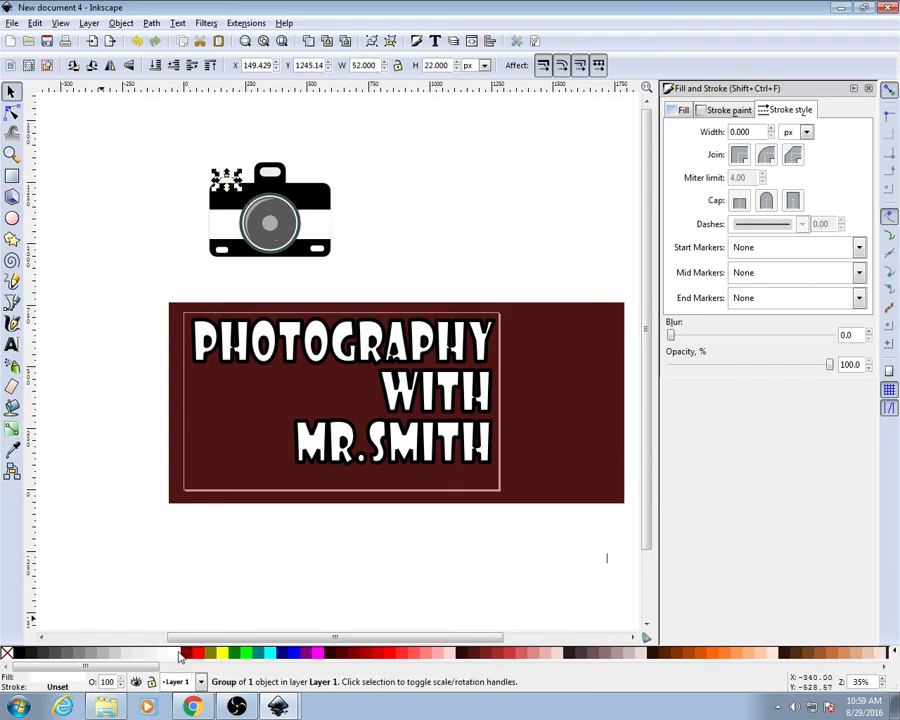
left_click_drag(145, 107, 412, 291)
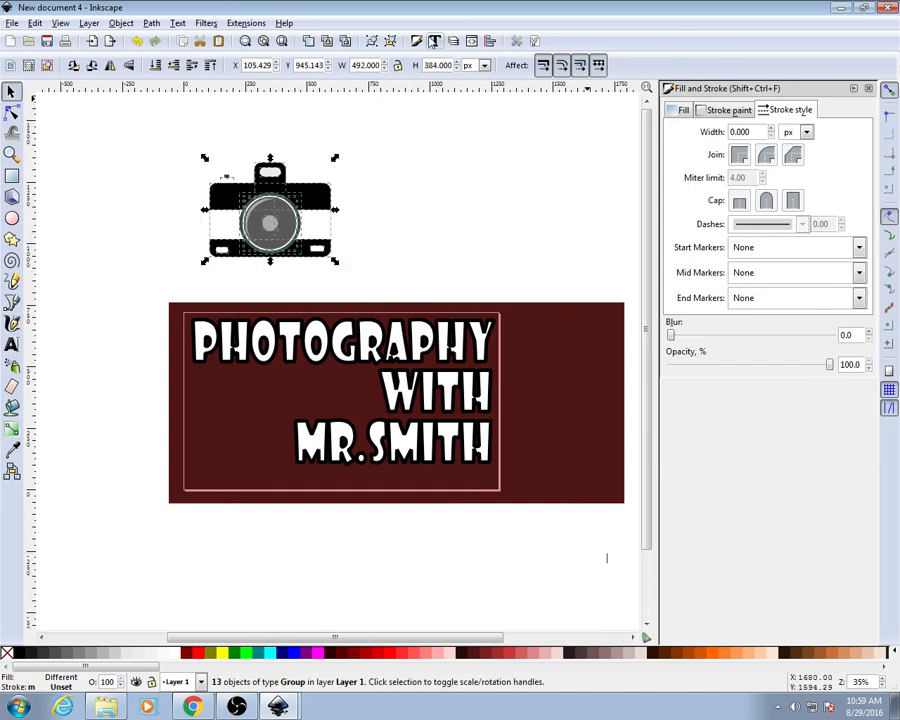
left_click(372, 41)
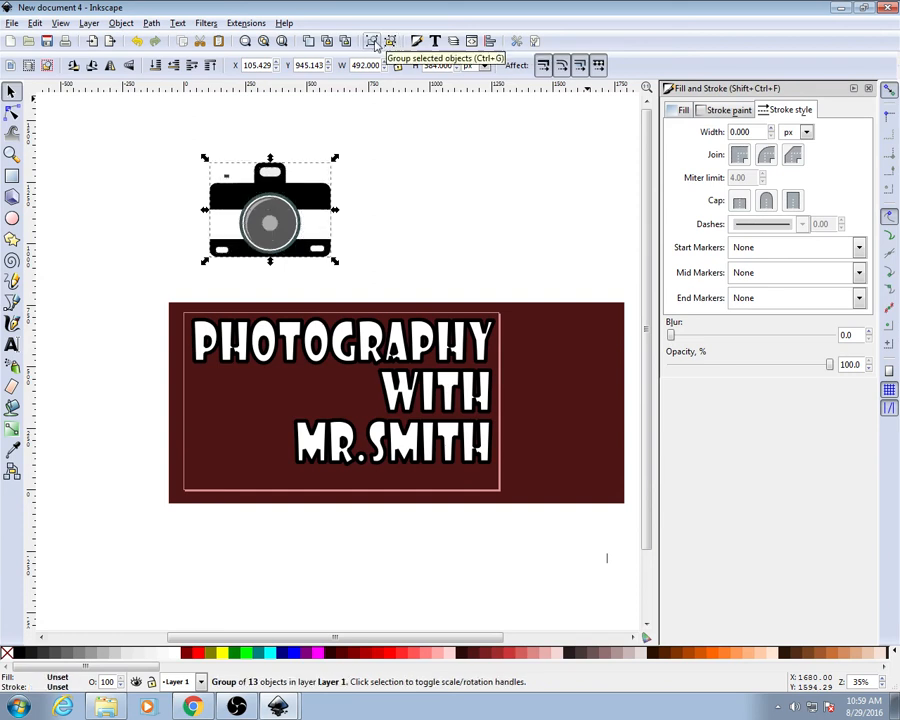
Shift the grouped camera slightly on the blank canvas and enlarge it to about 563 by 447 px
left_click_drag(283, 207, 316, 215)
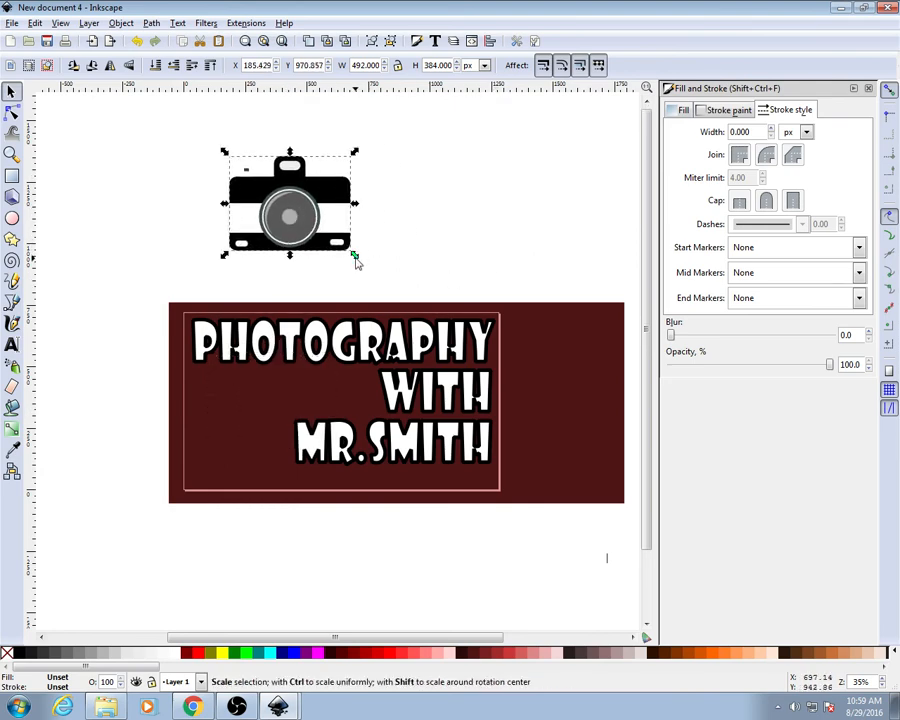
left_click_drag(354, 258, 372, 268)
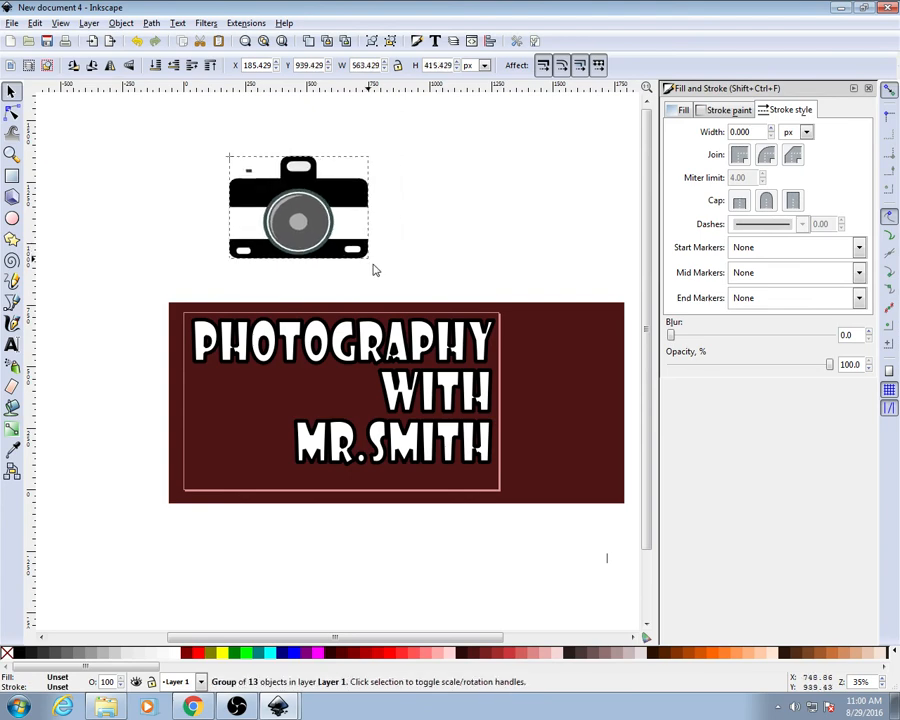
Rotate the camera clockwise to a diagonal tilt and place it over the left half of the page, below the title's first line
left_click(295, 212)
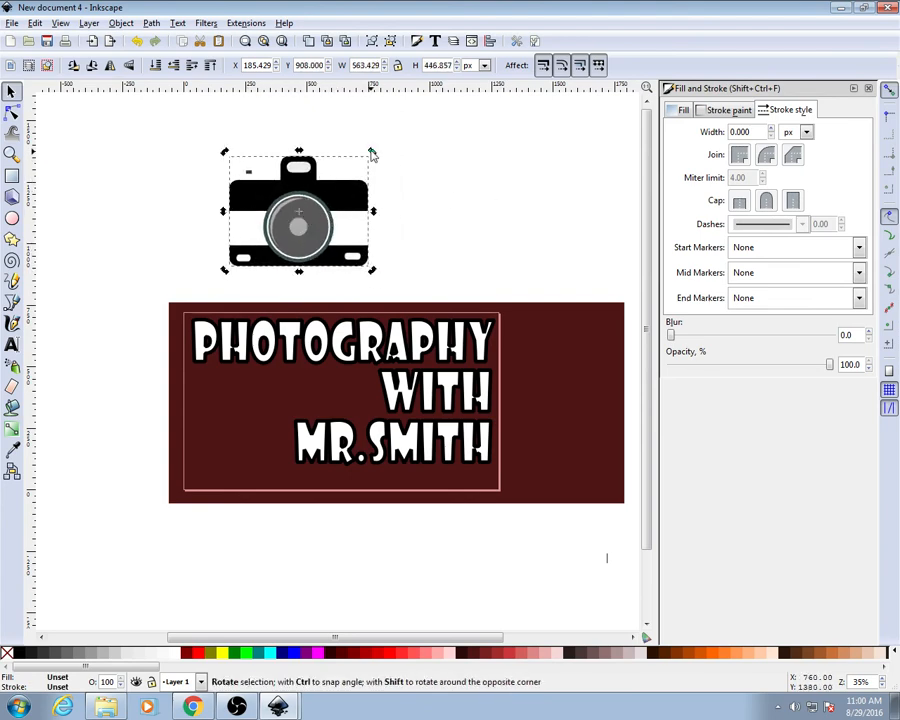
left_click_drag(372, 151, 388, 217)
left_click_drag(305, 220, 276, 410)
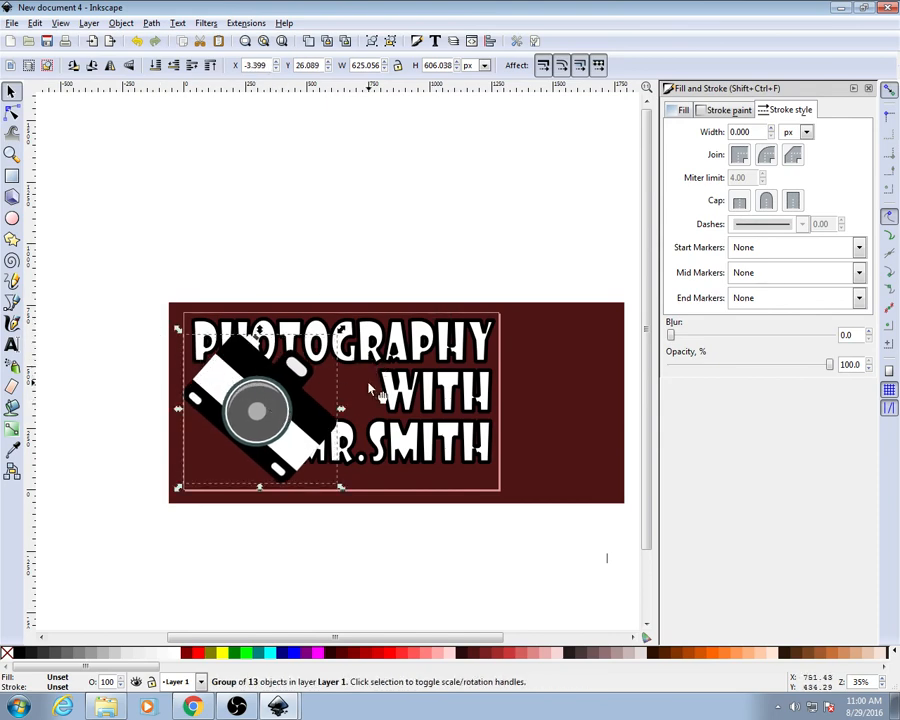
left_click(374, 249)
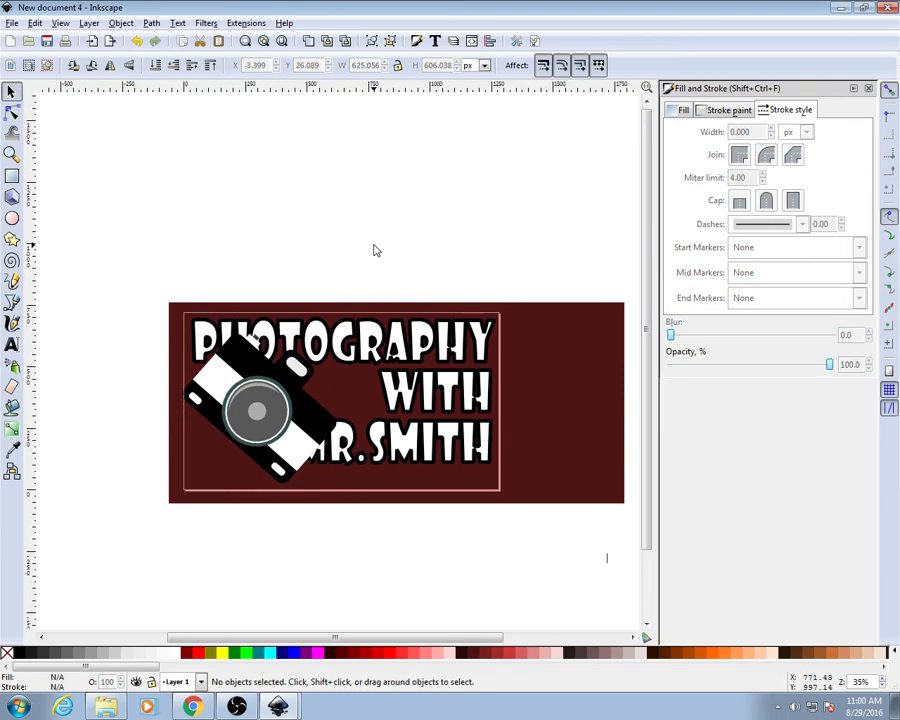
Restack the objects so the camera lies behind the text, with the dark red background rectangle at the very bottom
left_click(256, 408)
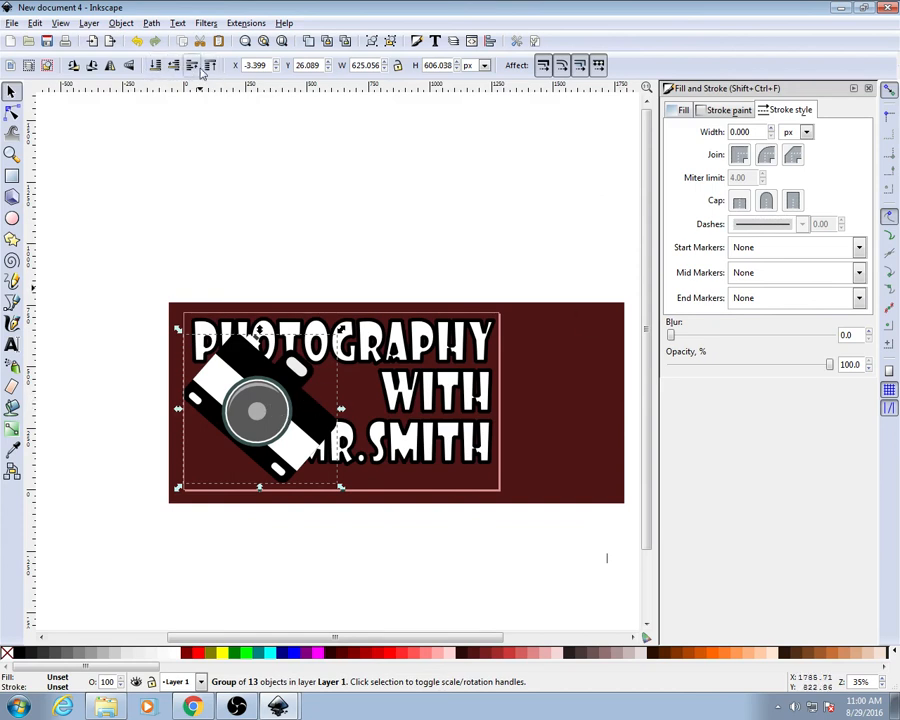
left_click(122, 24)
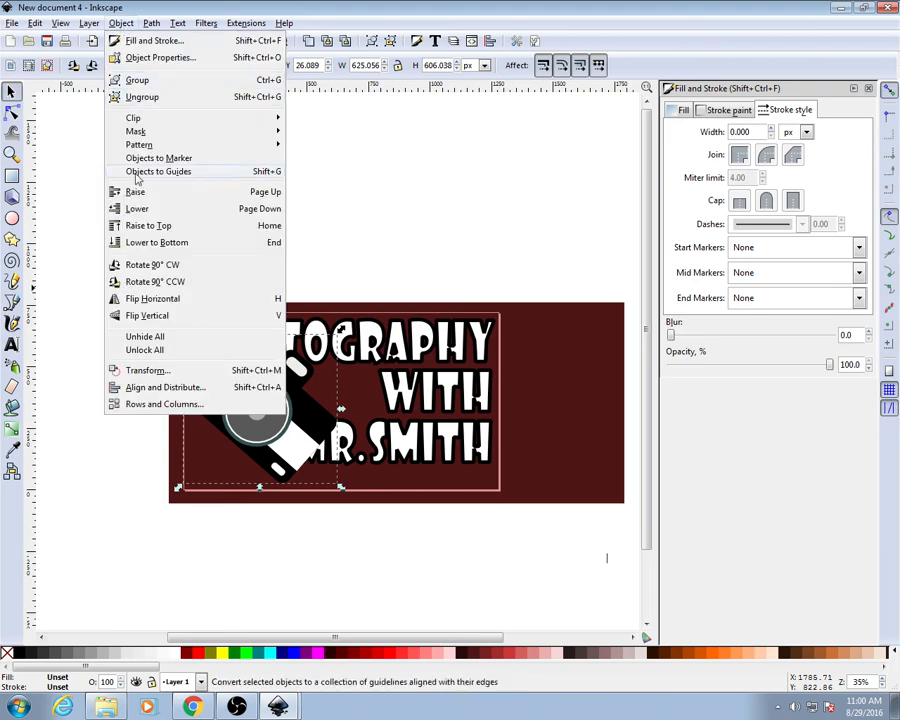
left_click(148, 225)
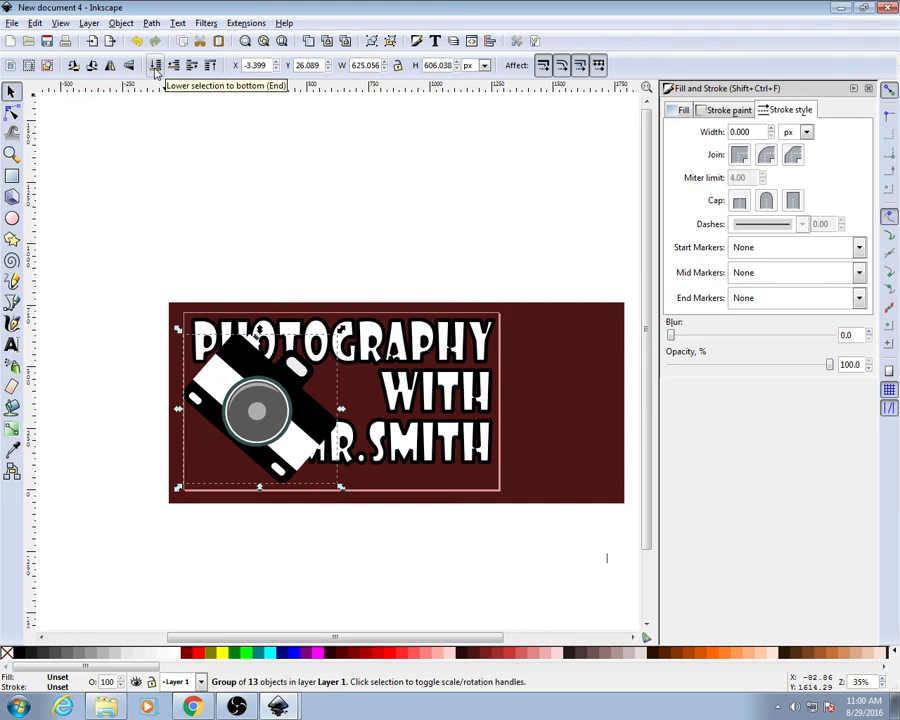
left_click(155, 66)
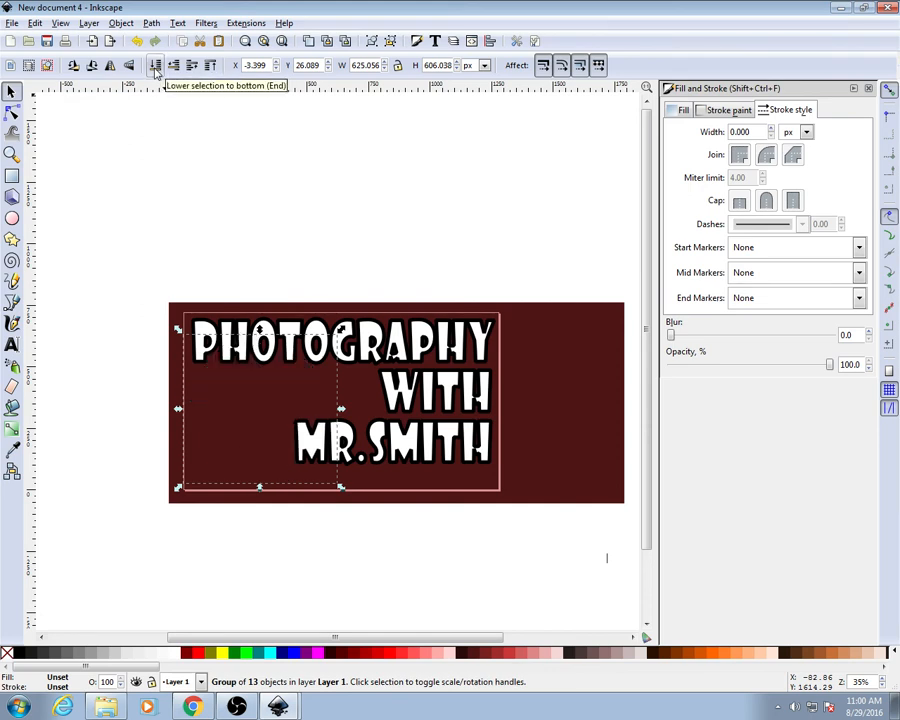
left_click(553, 357)
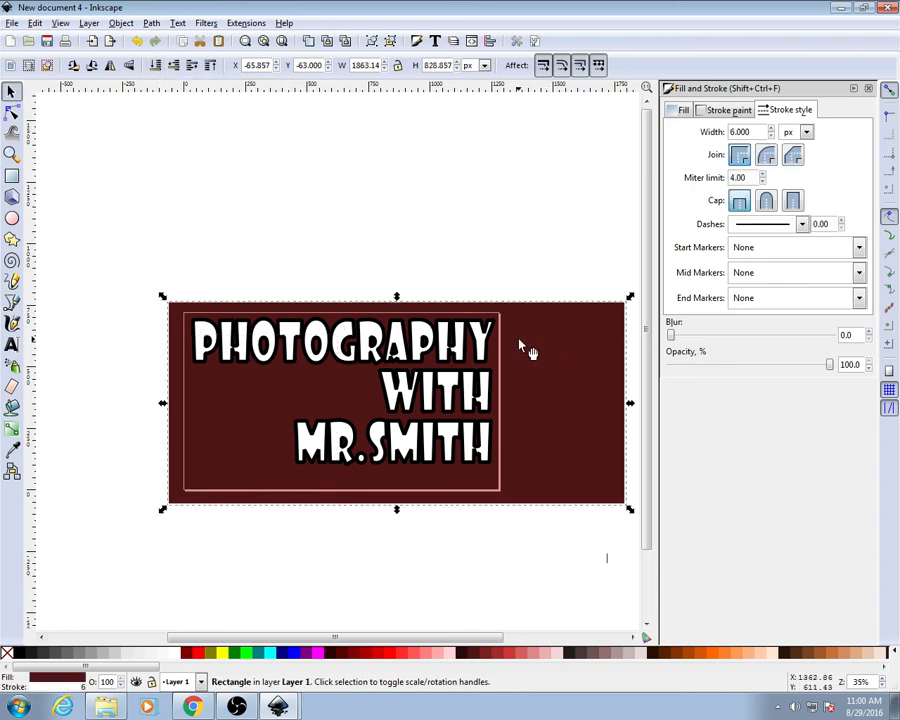
left_click(155, 66)
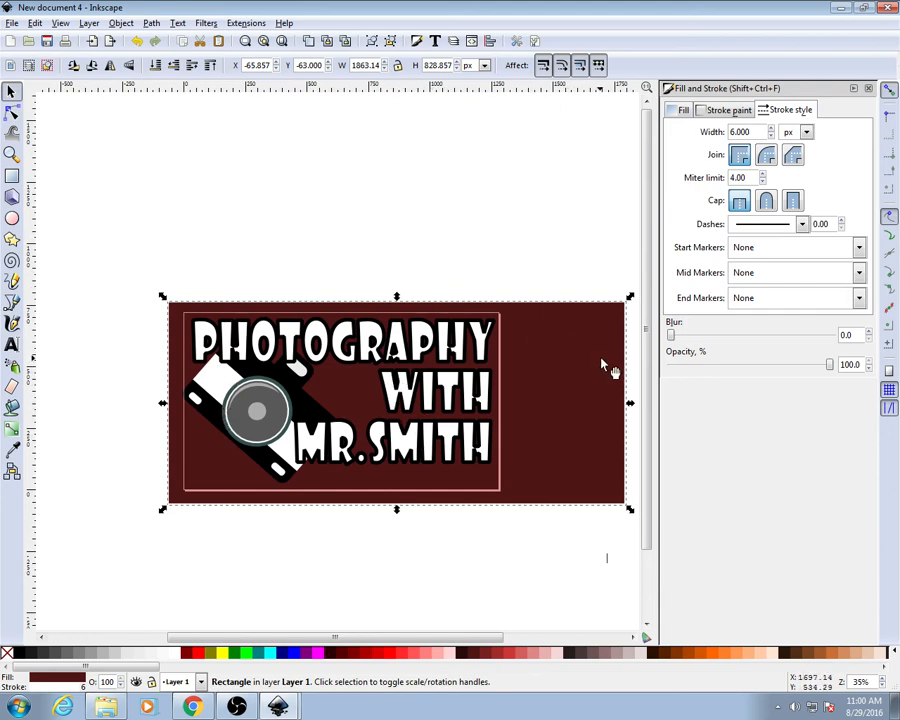
Nudge the tilted camera to about X 10.9, Y 17.5 px, just inside the page's left edge, and deselect it
left_click(257, 410)
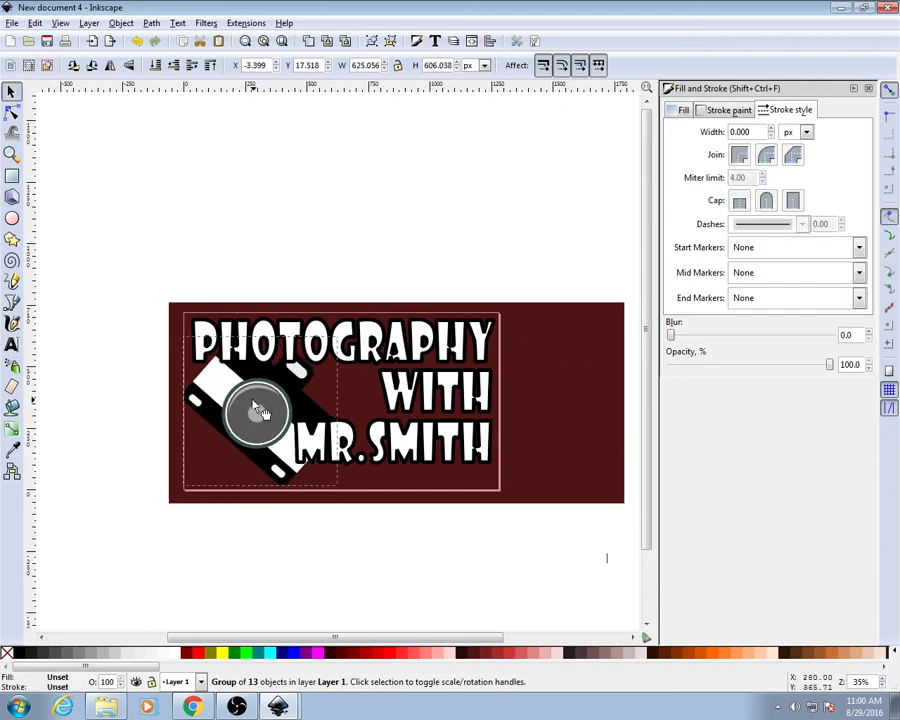
mouse_move(257, 410)
left_mouse_down()
mouse_move(266, 403)
mouse_move(262, 420)
left_mouse_up()
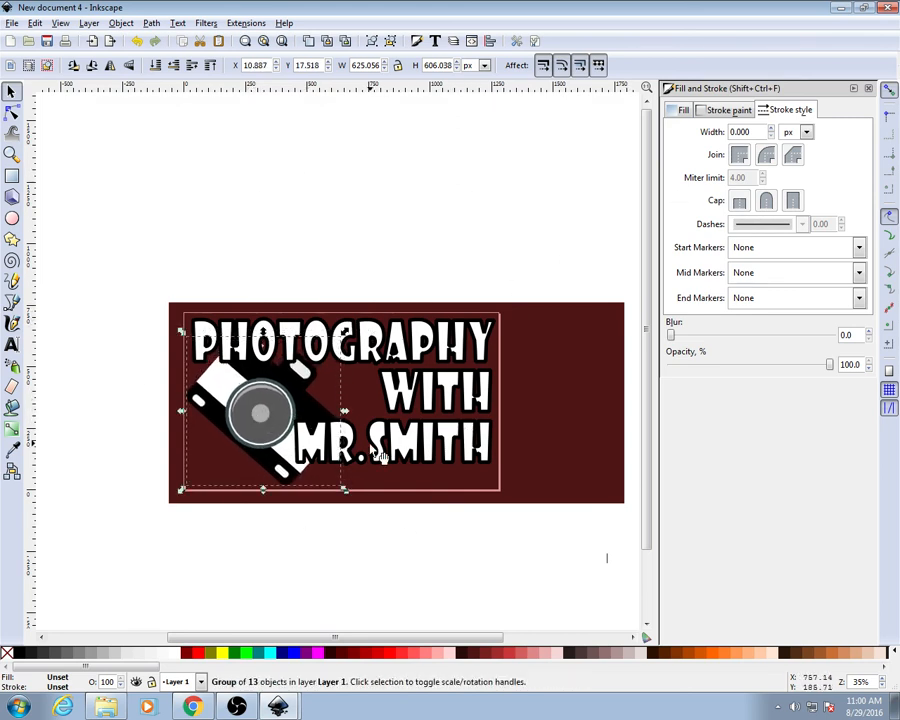
left_click(285, 195)
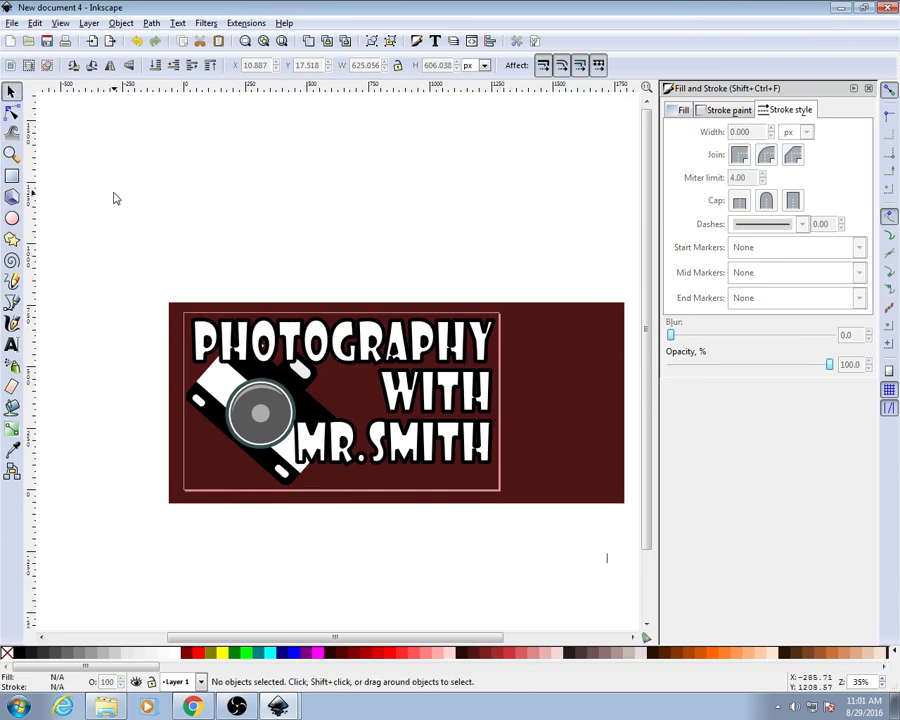
Open the bitmap export settings, compare the drawing and selection areas, and set the export area to the whole page
left_click(9, 23)
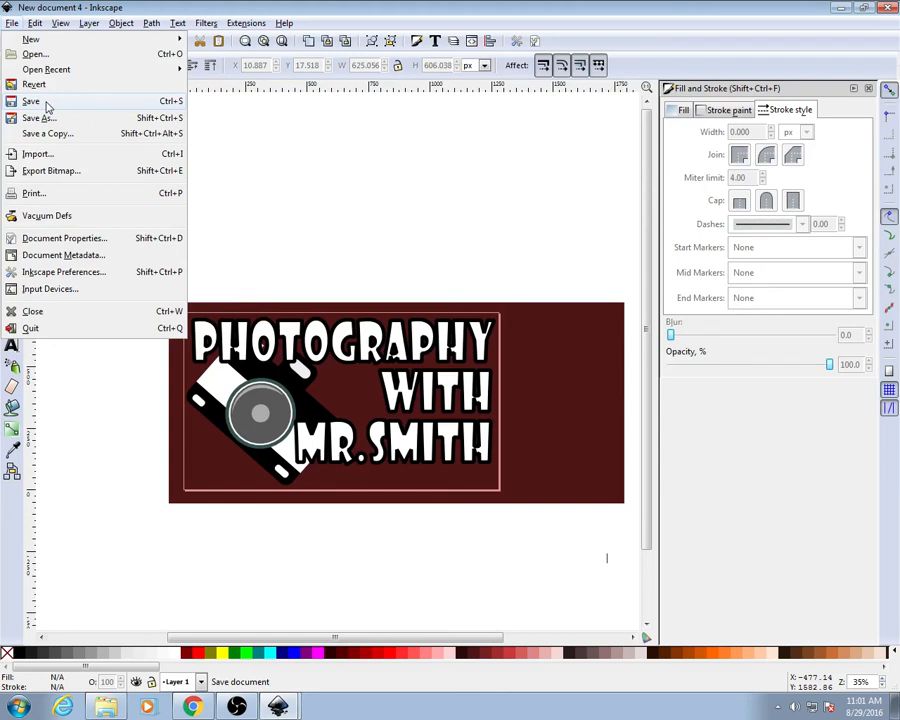
left_click(52, 172)
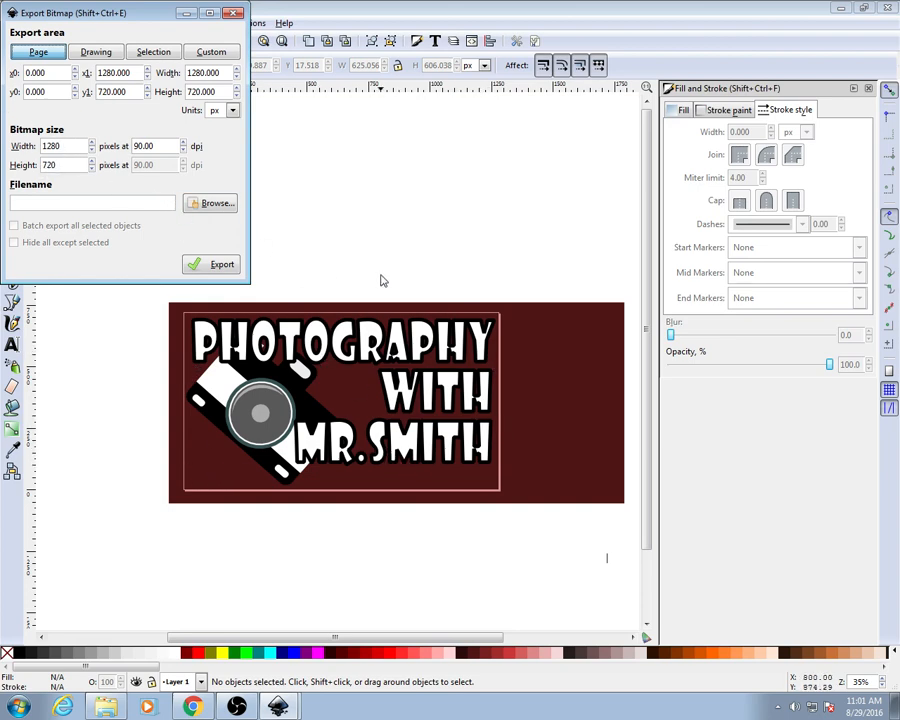
left_click(87, 55)
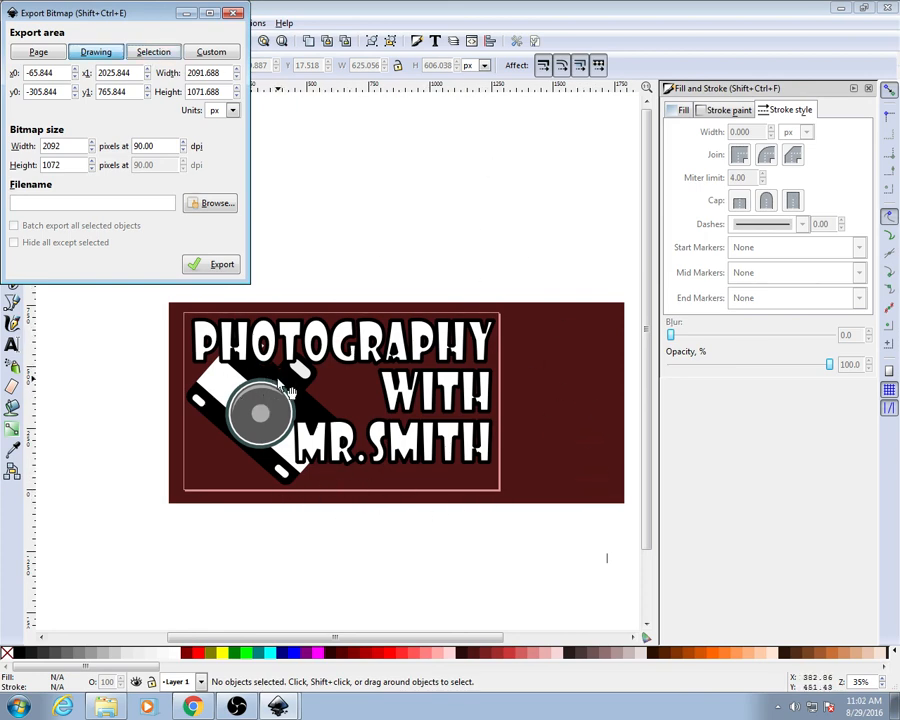
left_click(432, 396)
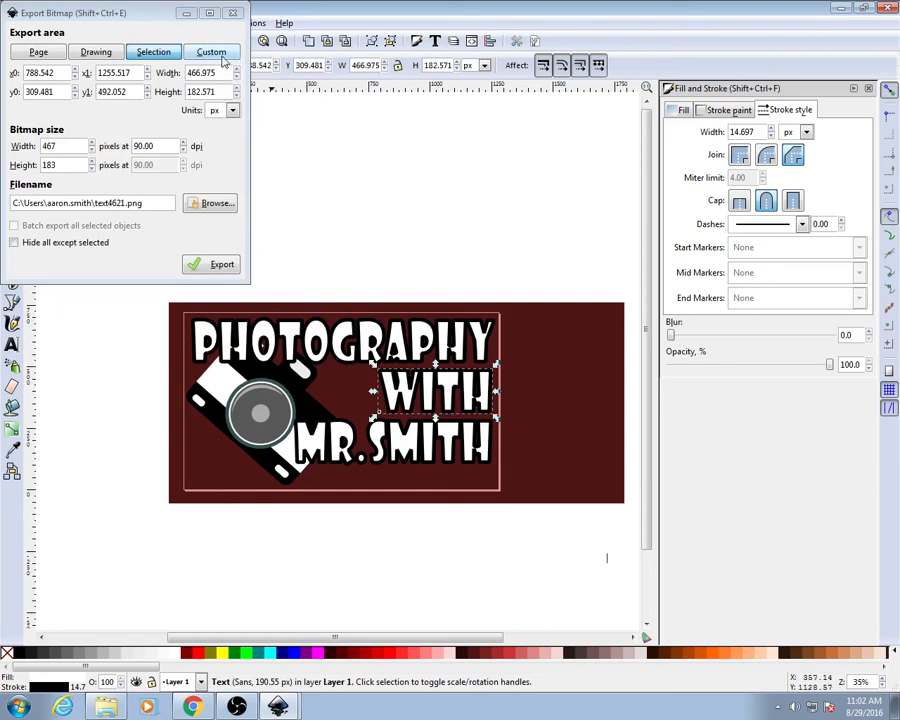
left_click(37, 51)
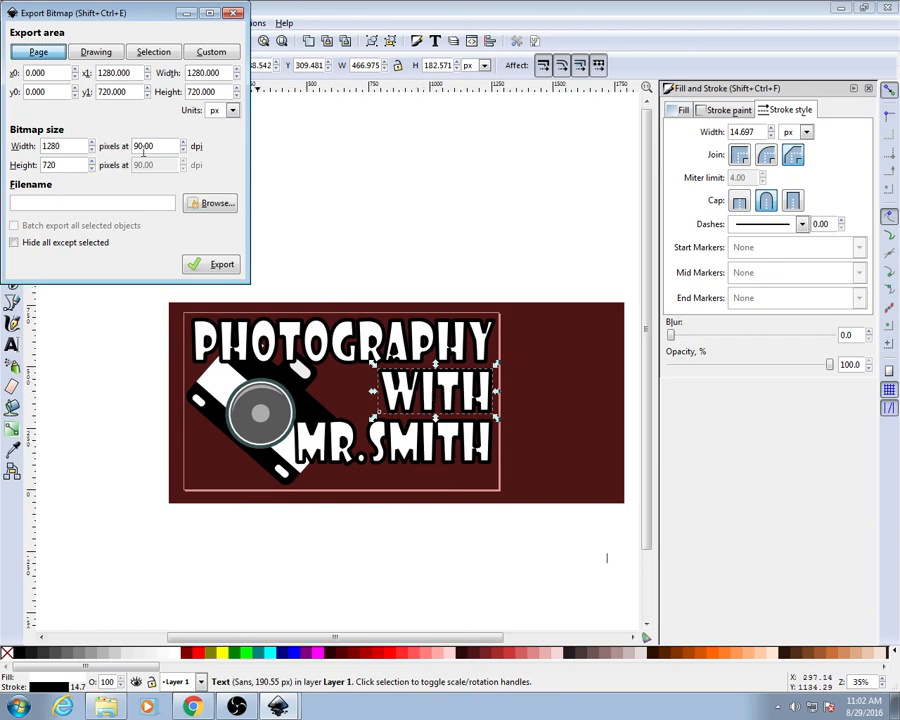
Export the page as a PNG file named 2 in the Downloads folder
left_click(217, 208)
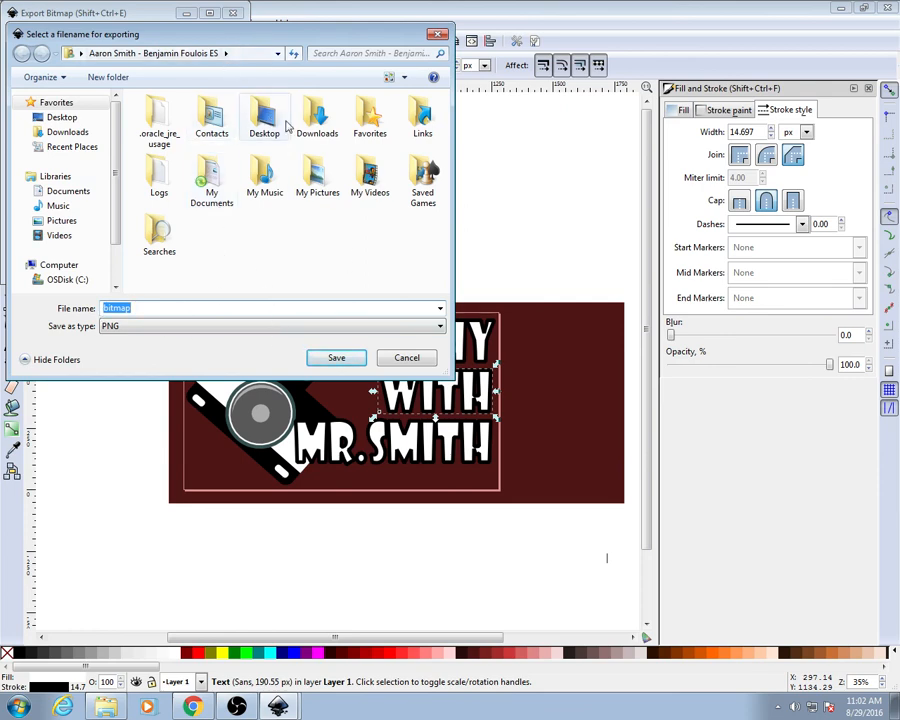
double_click(315, 118)
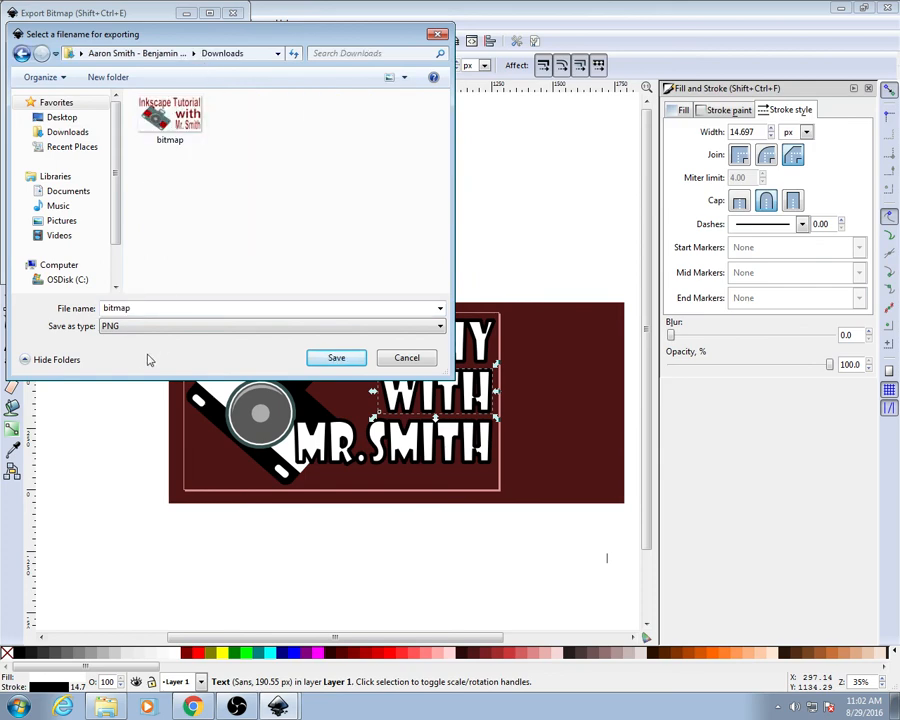
double_click(142, 307)
type("2")
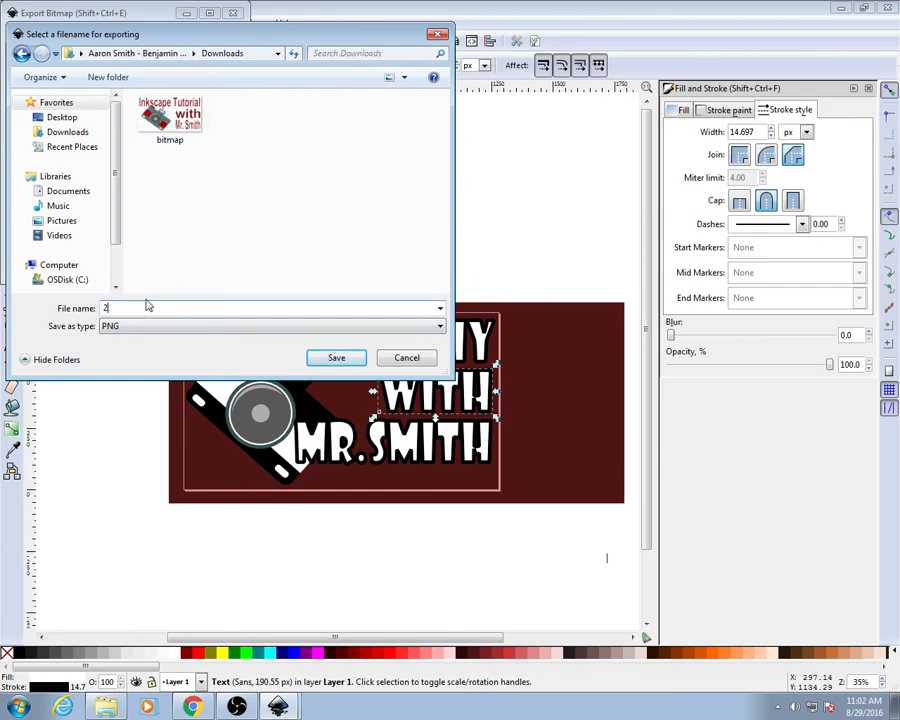
left_click(333, 358)
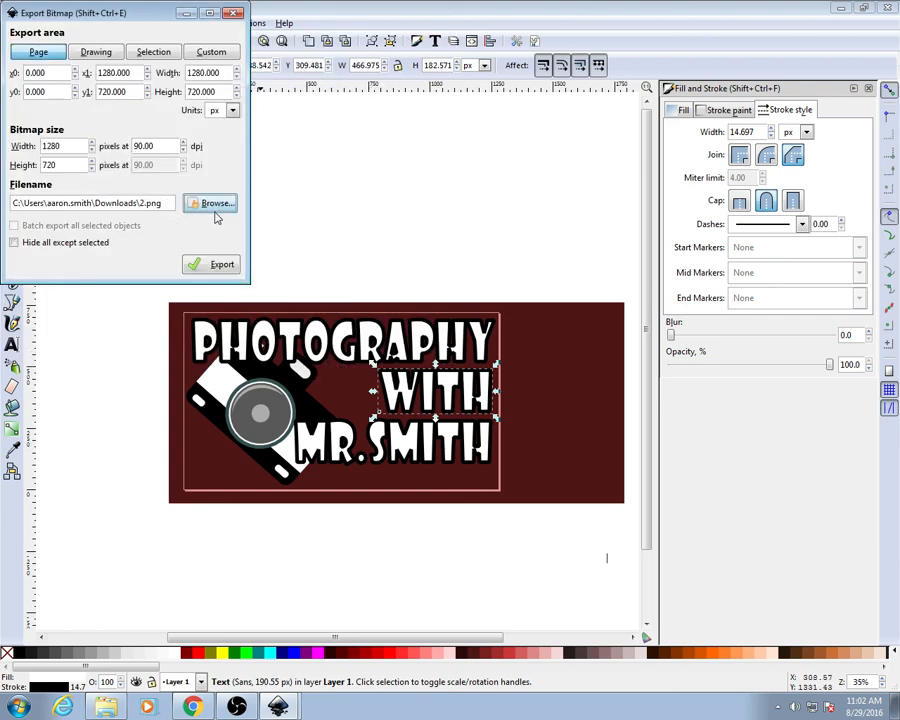
left_click(212, 266)
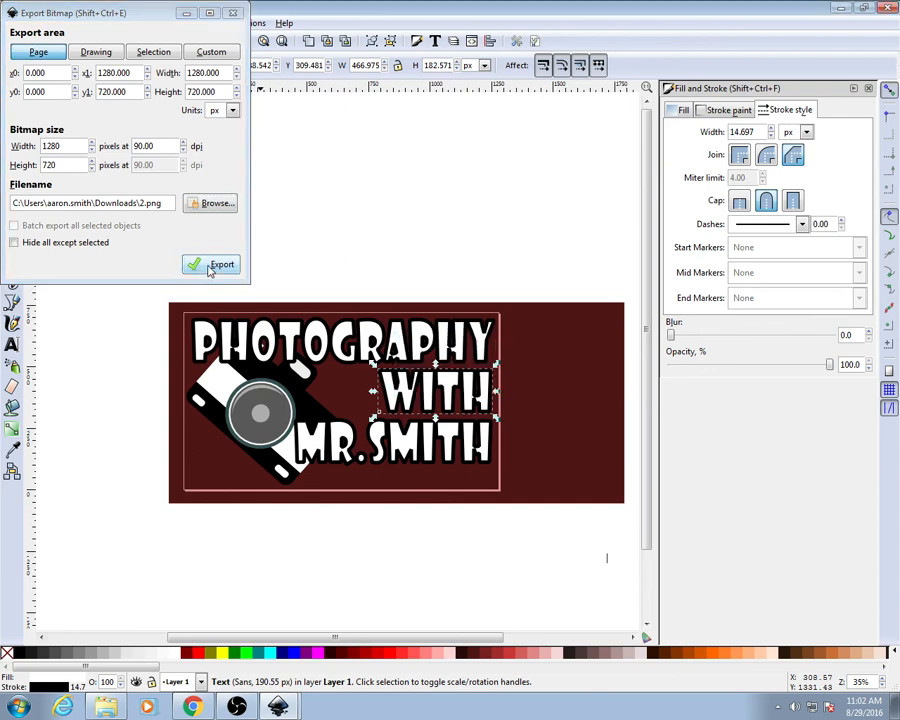
Switch to Windows Explorer and open the exported PNG file 2 from Downloads to check the finished graphic
left_click(105, 706)
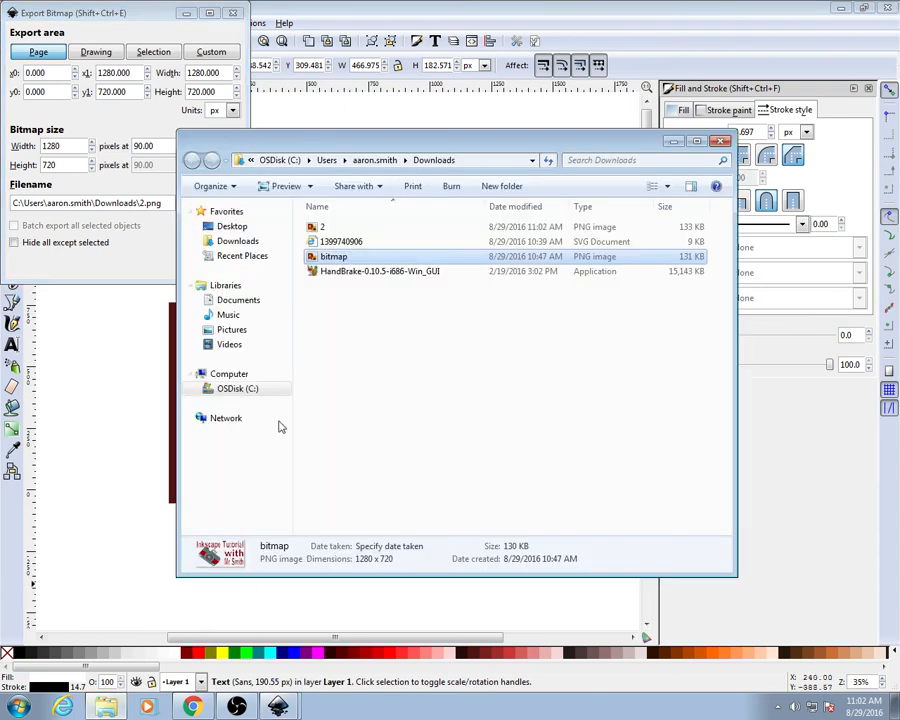
left_click(315, 229)
double_click(315, 229)
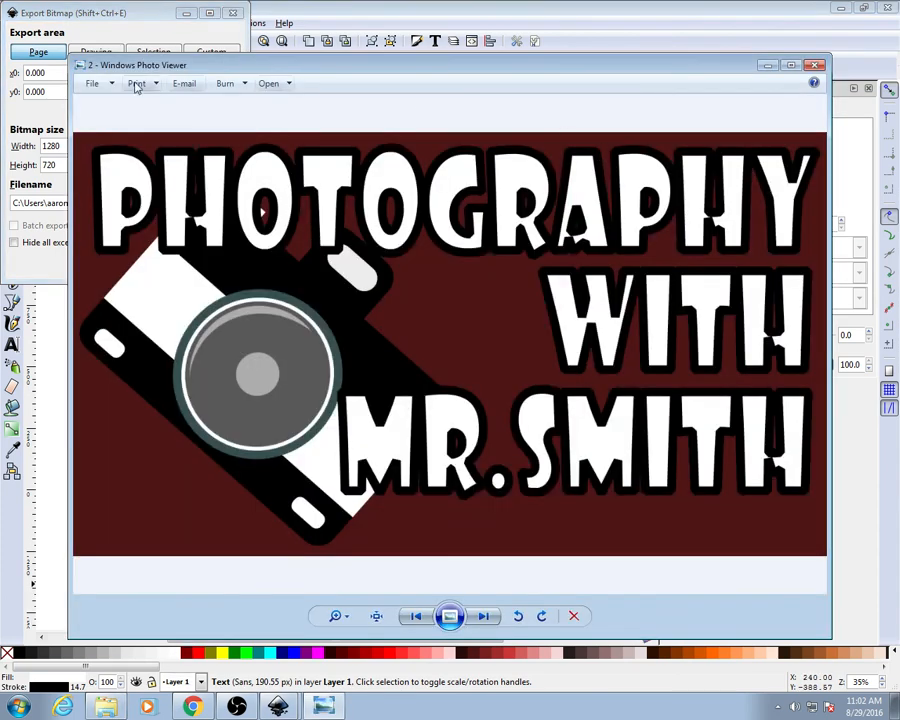